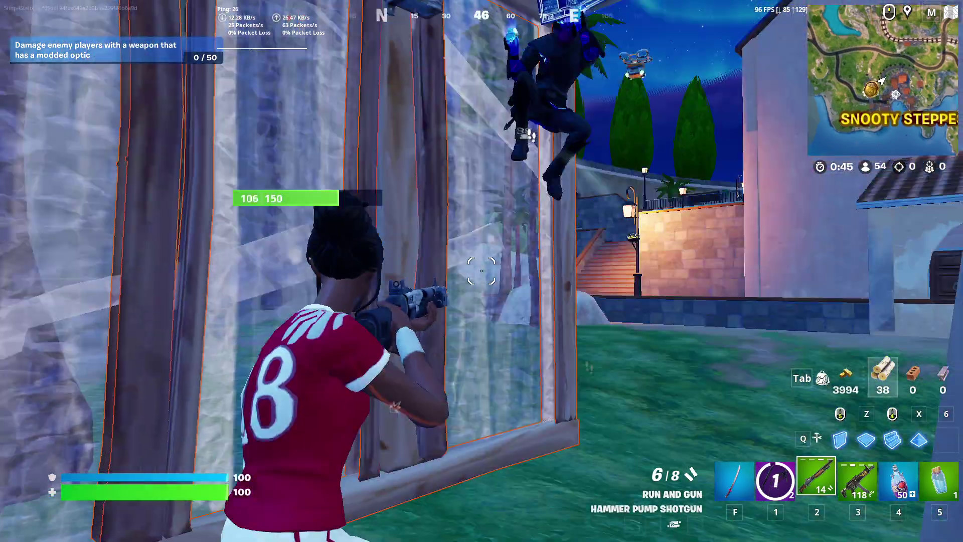
# In Fortnite, swap to the Hyper SMG, back to the pump shotgun, and reload
pyautogui.press('3')
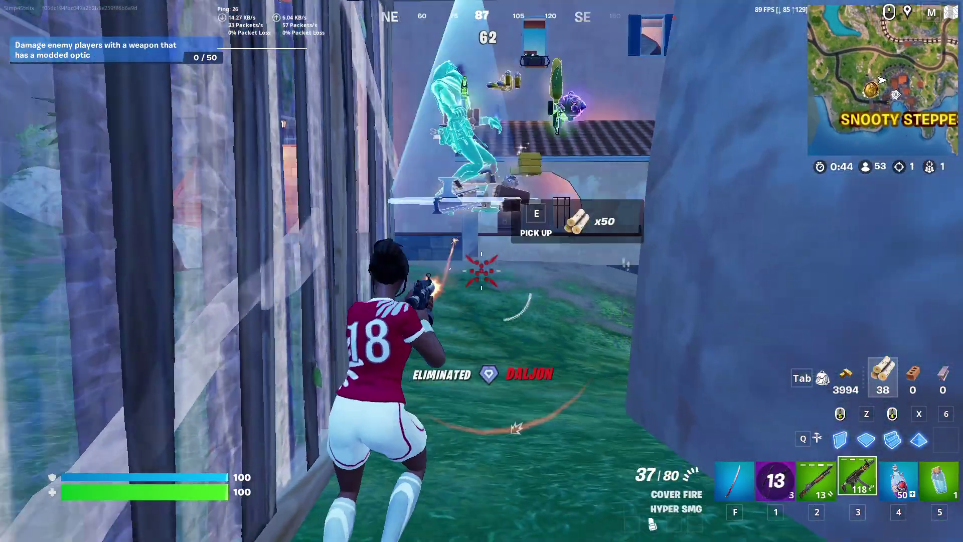
pyautogui.press('2')
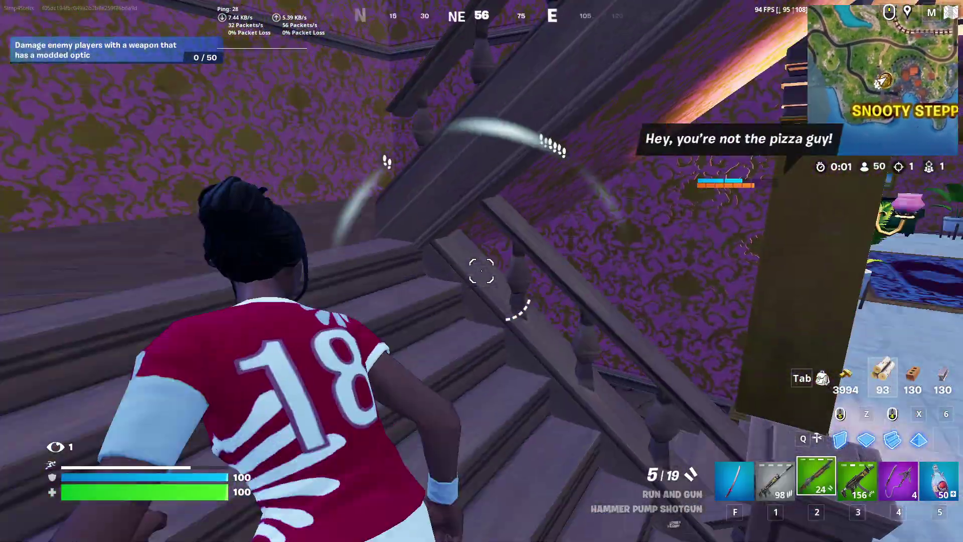
pyautogui.press('r')
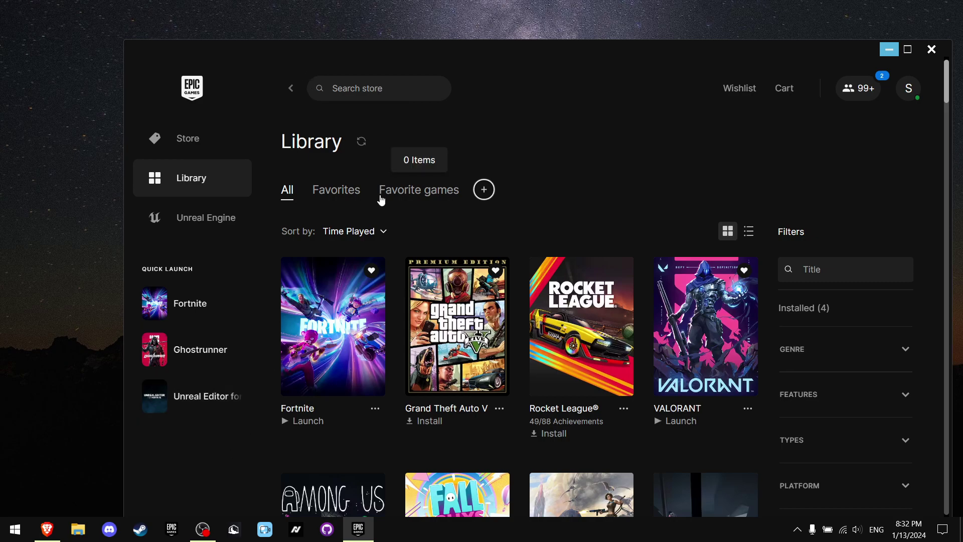
# Open Manage settings from the Fortnite card's options menu in the Library
pyautogui.click(377, 414)
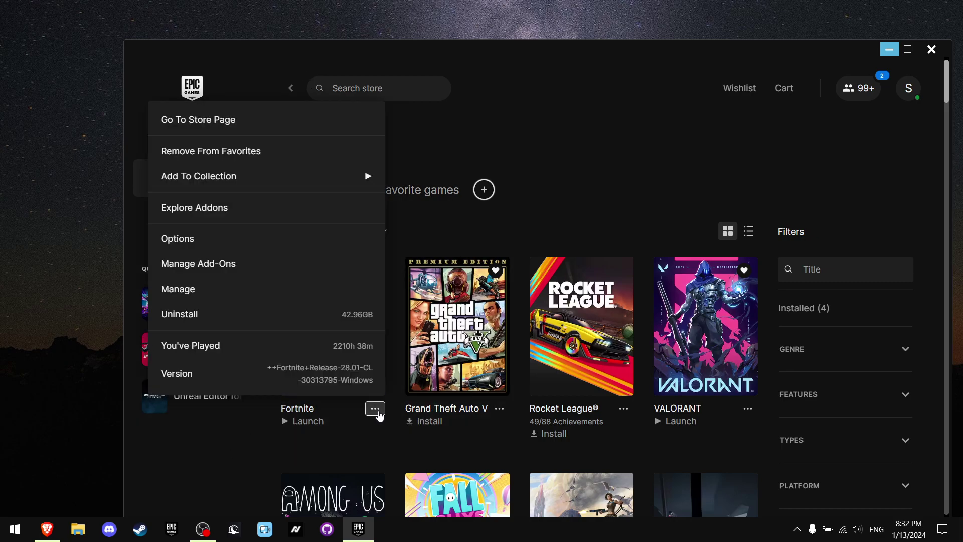
pyautogui.click(269, 286)
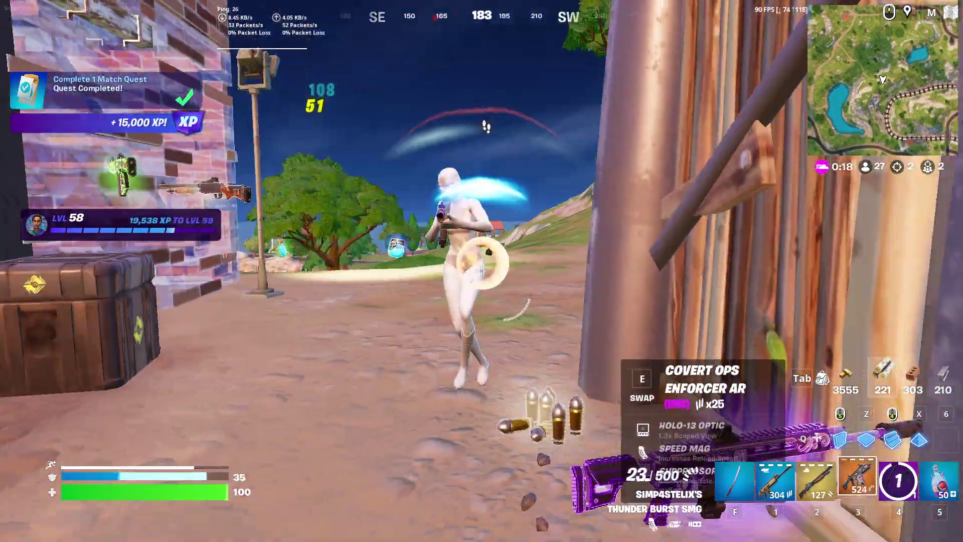
# Finish the opponent with the shotgun, then grapple downhill with the Grapple Blade
pyautogui.press('2')
pyautogui.press('r')
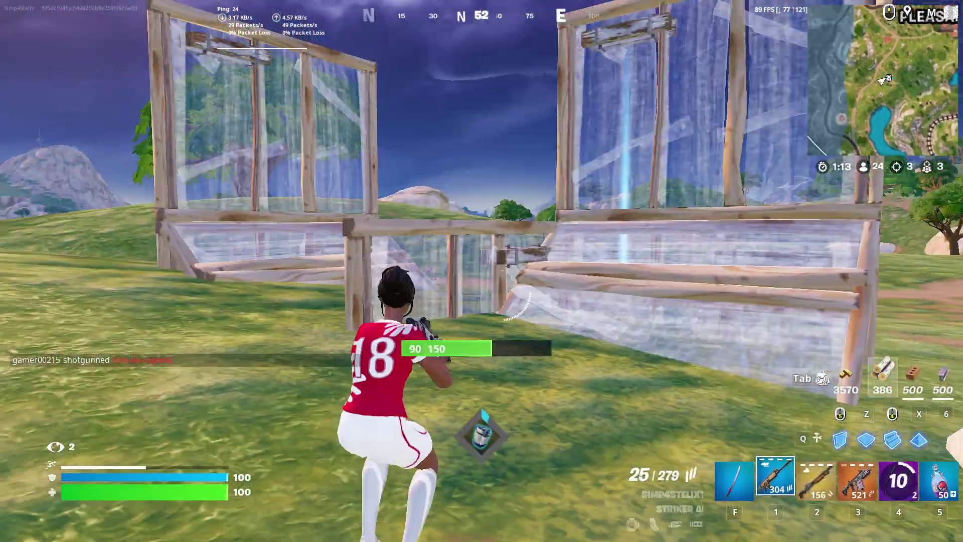
pyautogui.press('4')
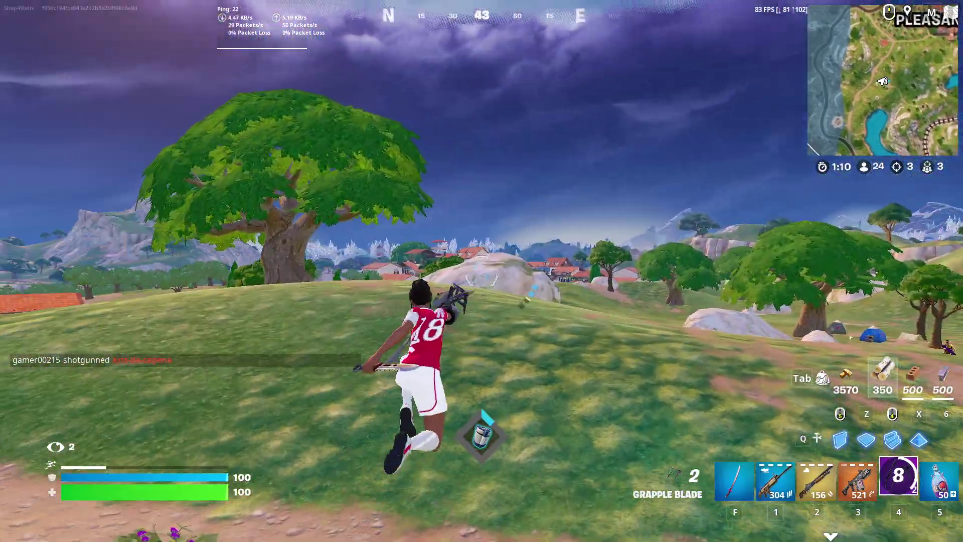
pyautogui.click(481, 274)
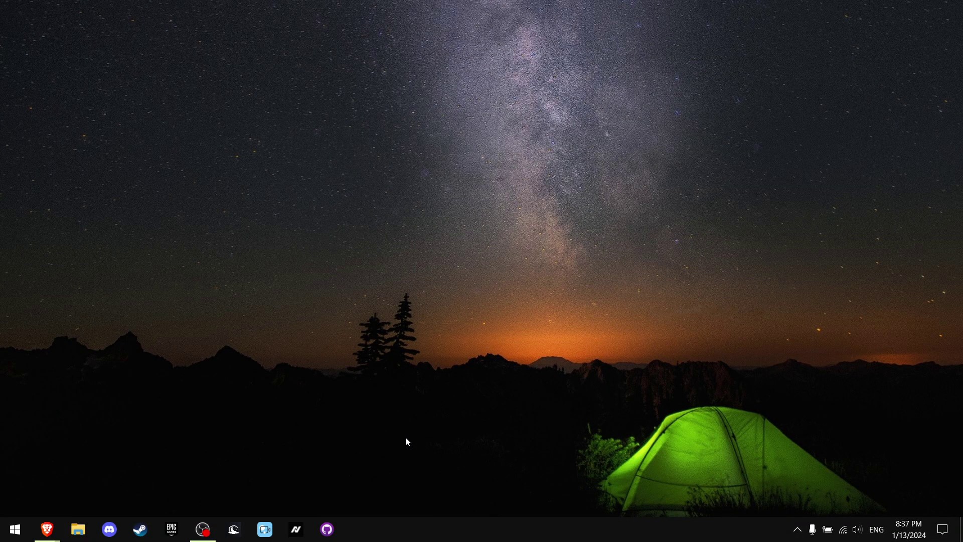
# Search 'power' and confirm Ultimate Performance is the selected power plan
pyautogui.press('super+s')
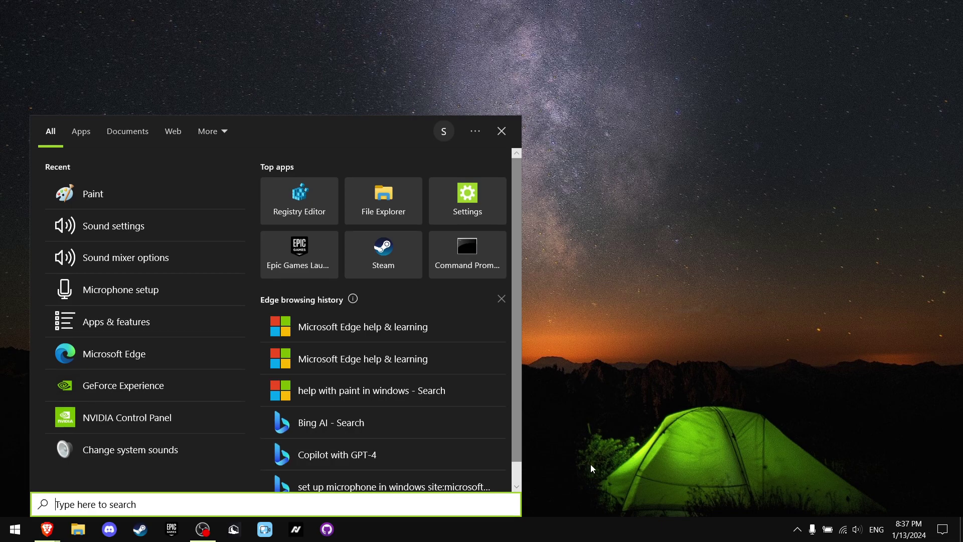
pyautogui.write('power')
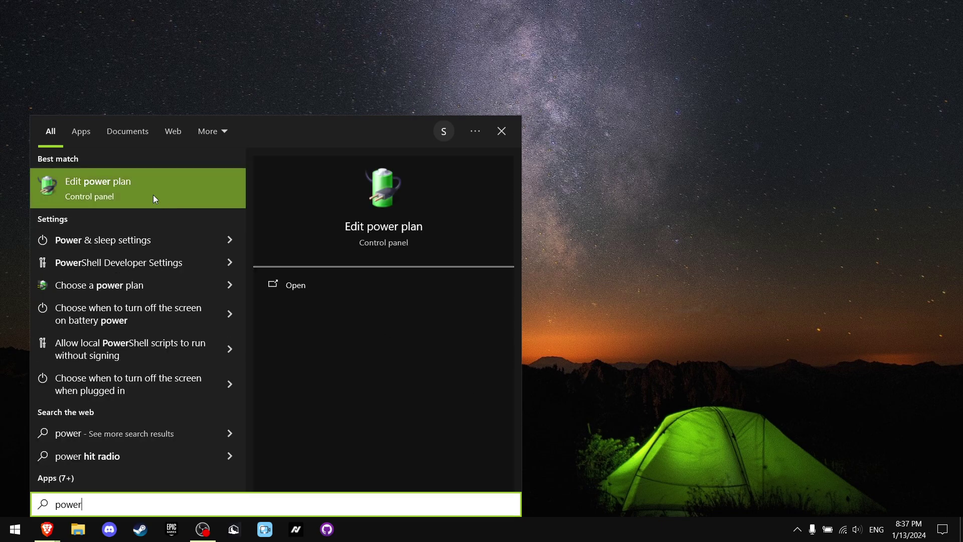
pyautogui.click(128, 196)
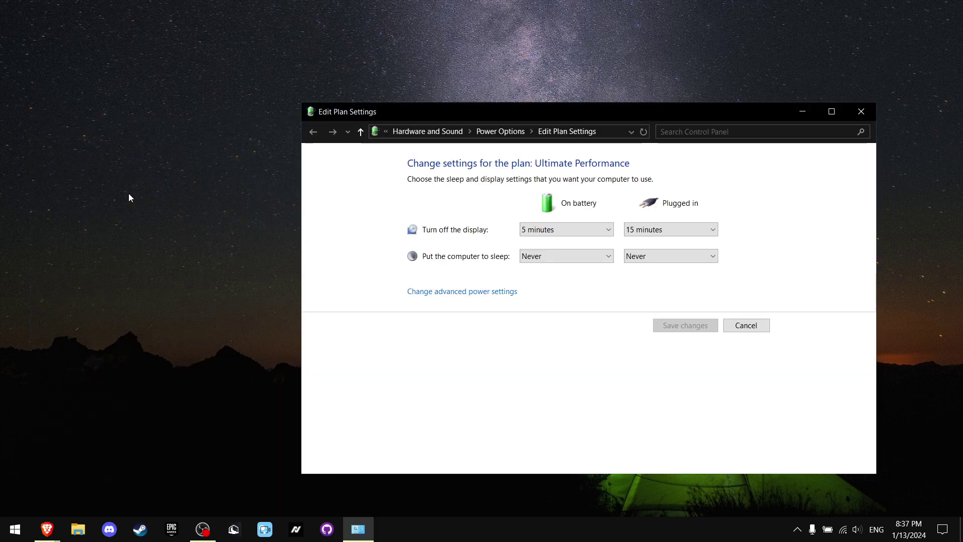
pyautogui.click(498, 134)
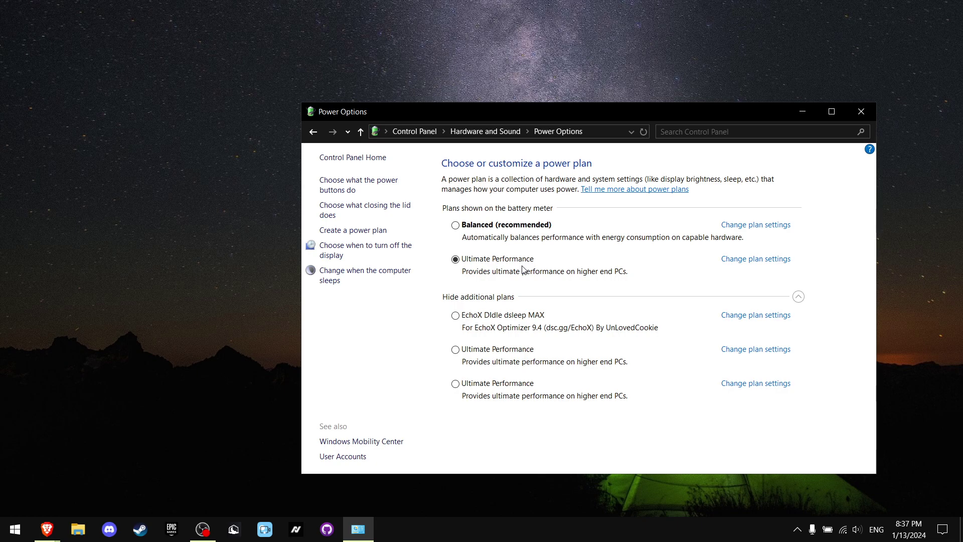
# Minimize Power Options and search 'cmd' to find Command Prompt
pyautogui.click(801, 112)
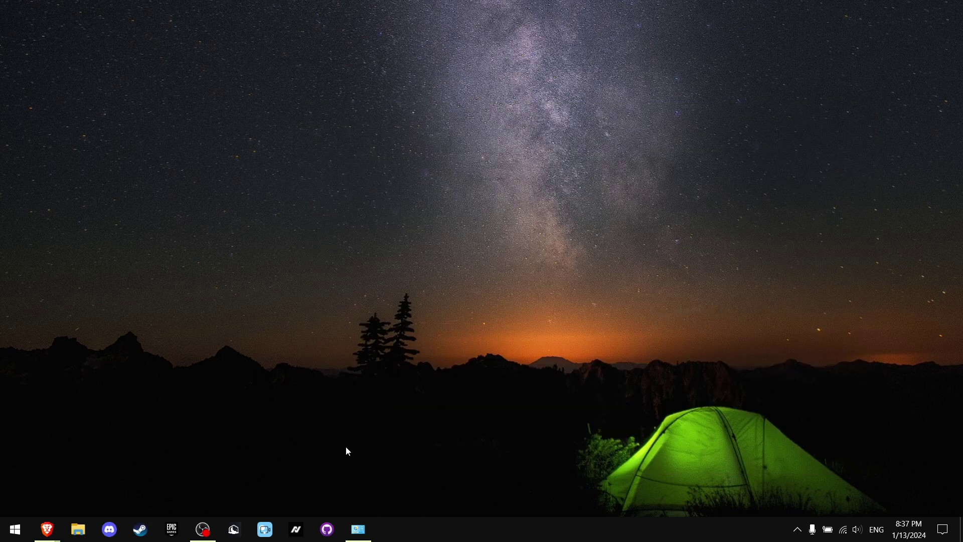
pyautogui.press('super+s')
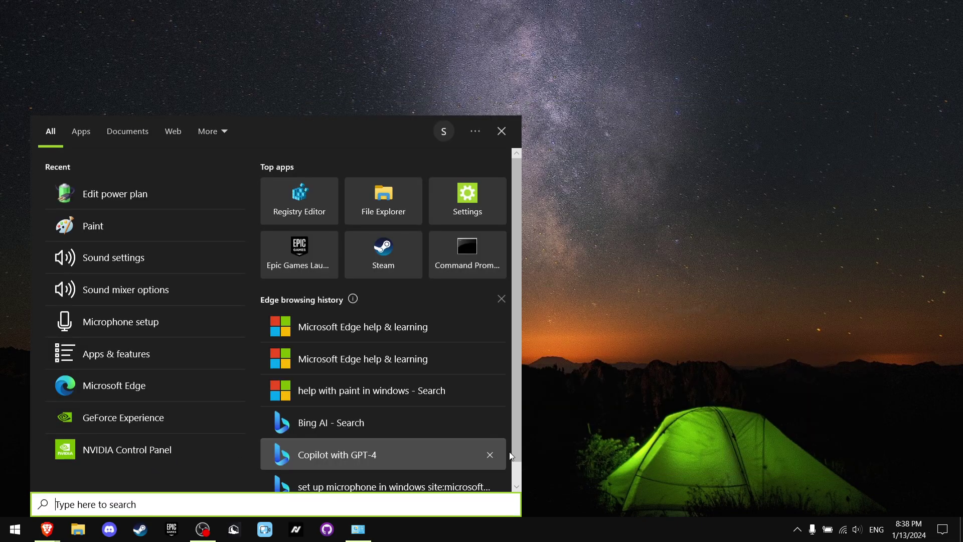
pyautogui.write('cmd')
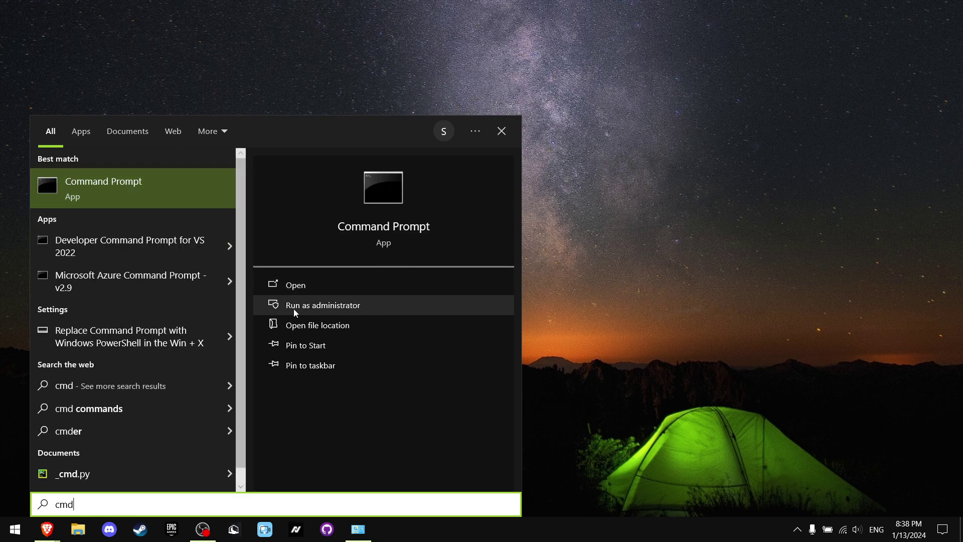
# Open an admin Command Prompt and grab the powercfg -duplicatescheme command from Google's snippet
pyautogui.click(307, 306)
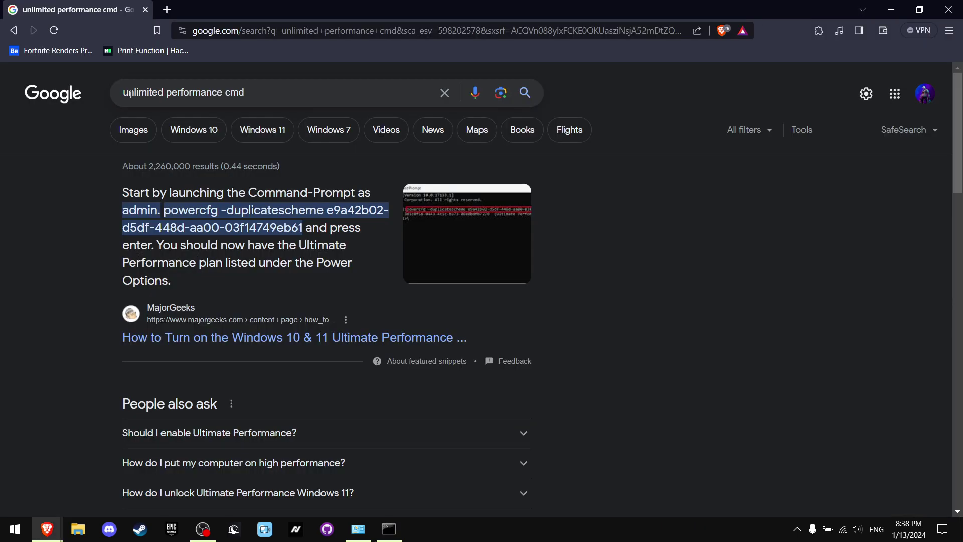
pyautogui.moveTo(124, 92); pyautogui.dragTo(246, 93)
pyautogui.click(28, 241)
pyautogui.moveTo(165, 210); pyautogui.dragTo(295, 227)
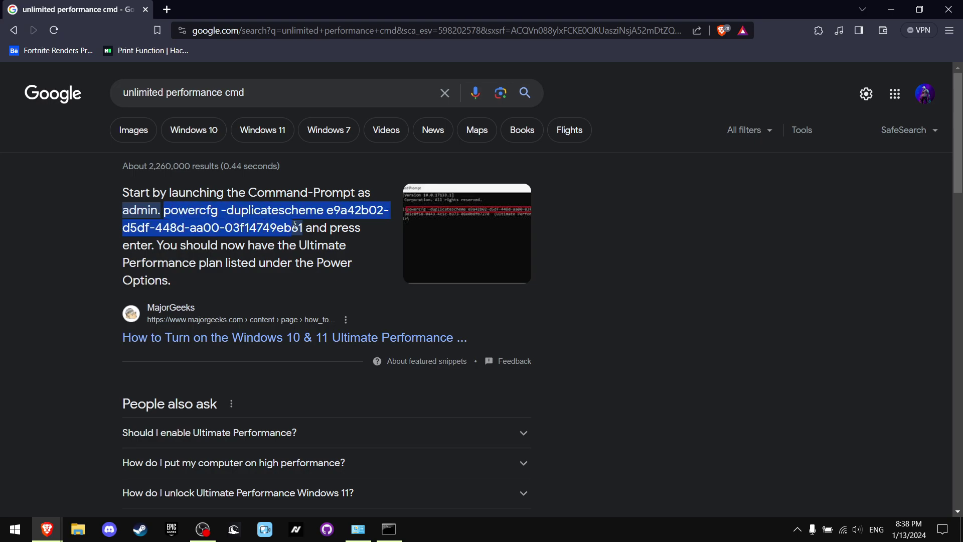
pyautogui.moveTo(164, 209); pyautogui.dragTo(300, 227)
pyautogui.hotkey('ctrl', 'c')
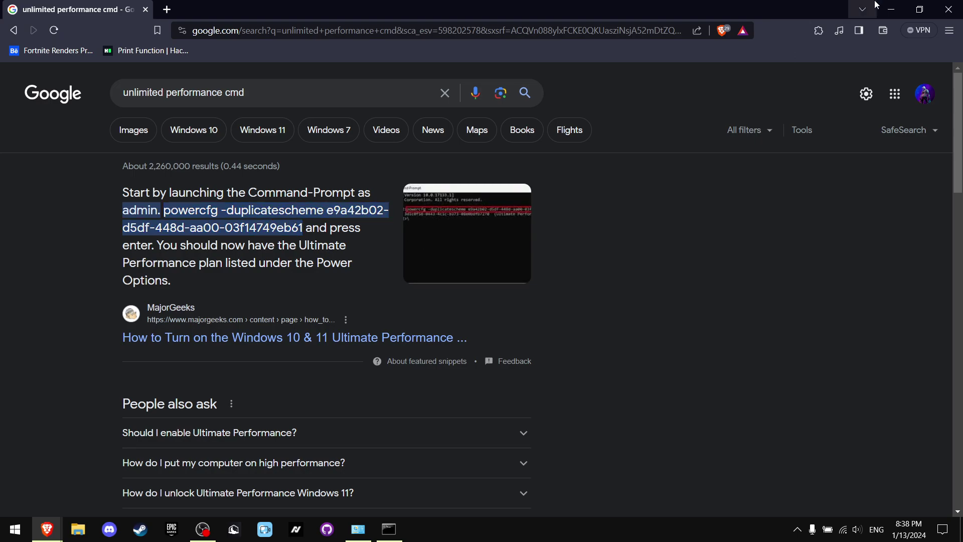
pyautogui.click(885, 8)
pyautogui.click(309, 170)
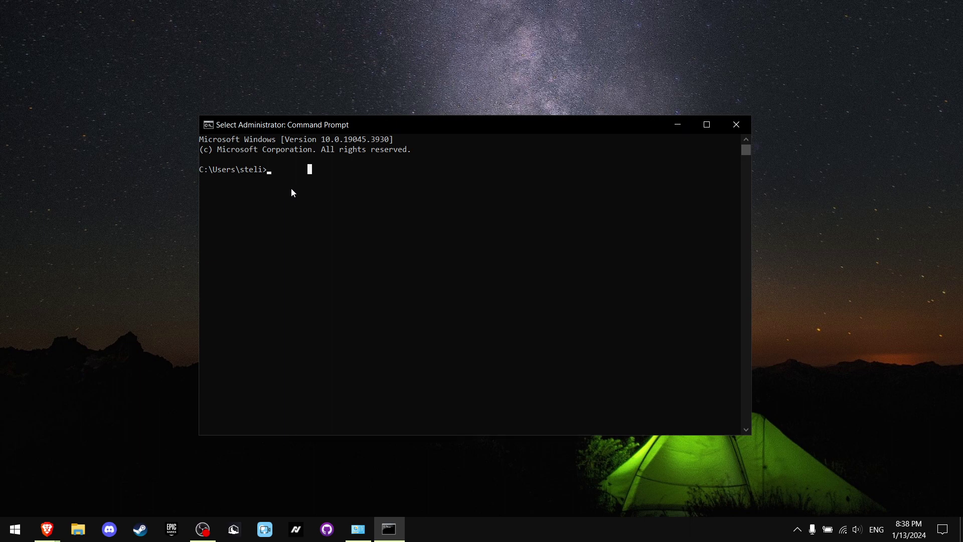
# Paste the powercfg -duplicatescheme command into the Command Prompt
pyautogui.hotkey('ctrl', 'v')
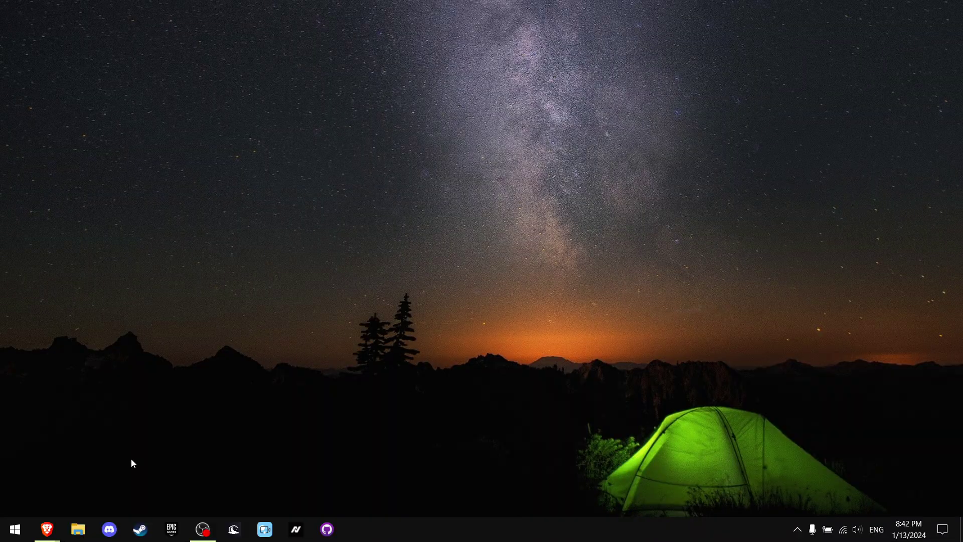
# Search 'gra' and open Windows Graphics settings
pyautogui.press('super+s')
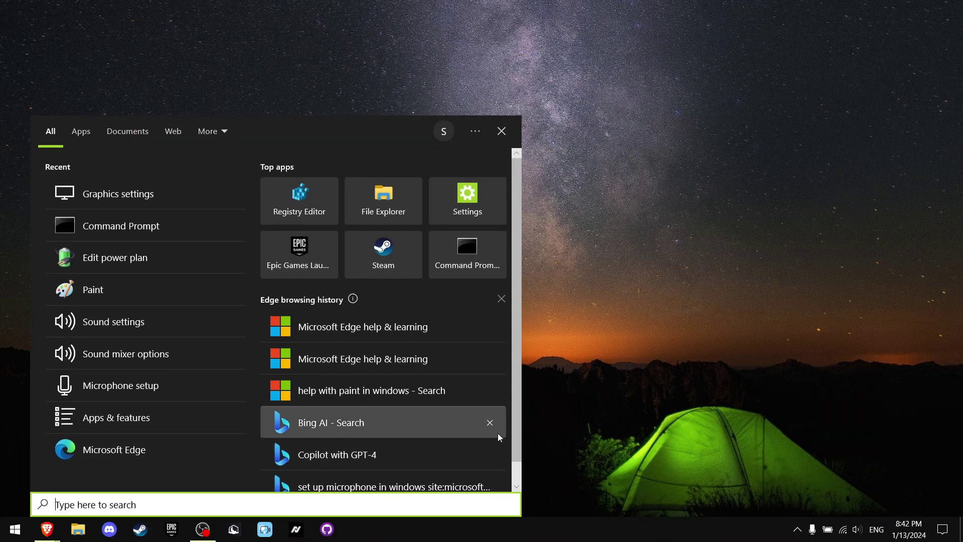
pyautogui.write('gra')
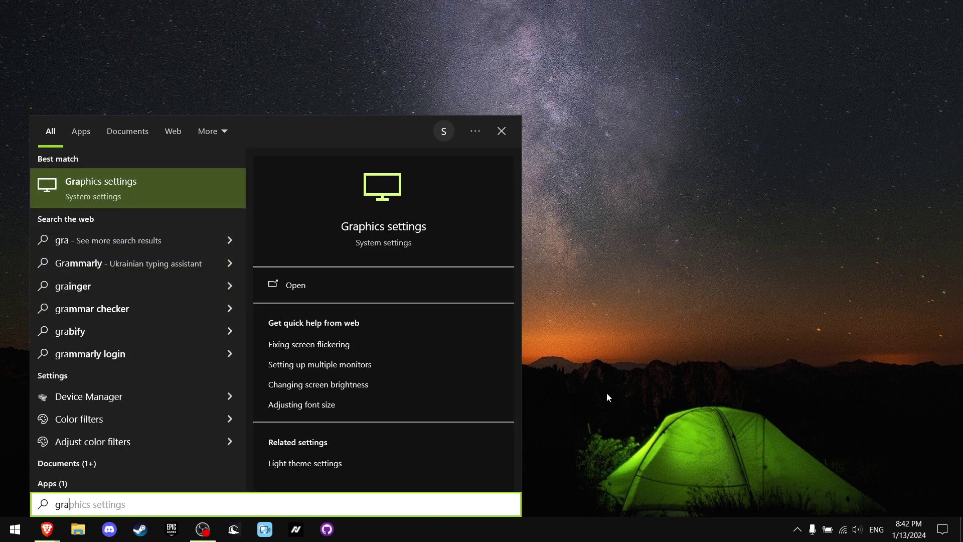
pyautogui.click(129, 195)
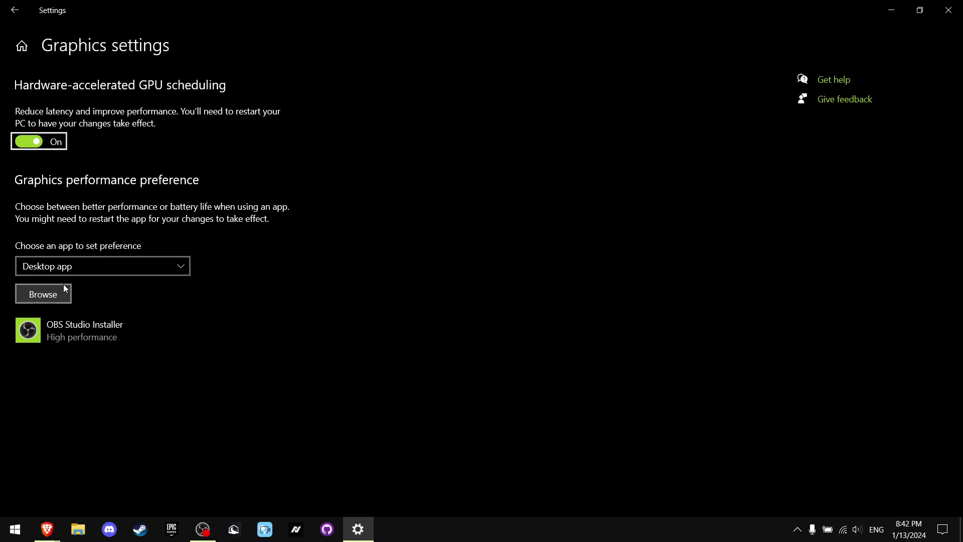
# Add D:\Fortnite\...\Win64\FortniteClient-Win64-Shipping.exe to the graphics performance preference list
pyautogui.click(55, 298)
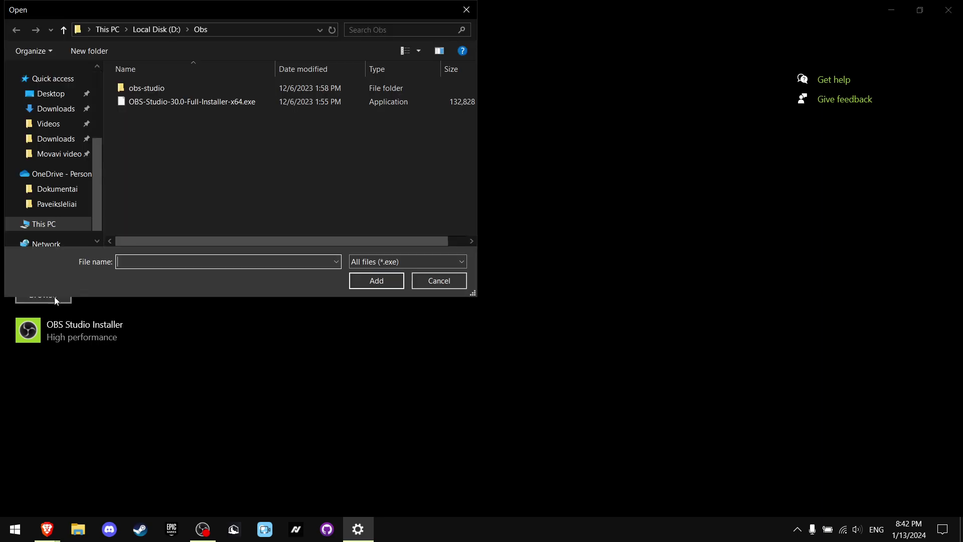
pyautogui.click(275, 272)
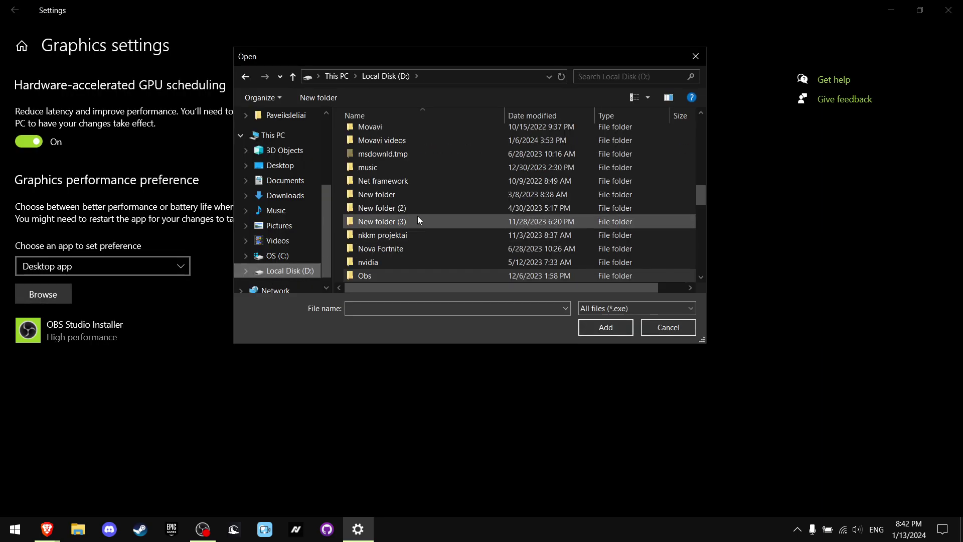
pyautogui.scroll(5, 417, 215)
pyautogui.scroll(2, 417, 215)
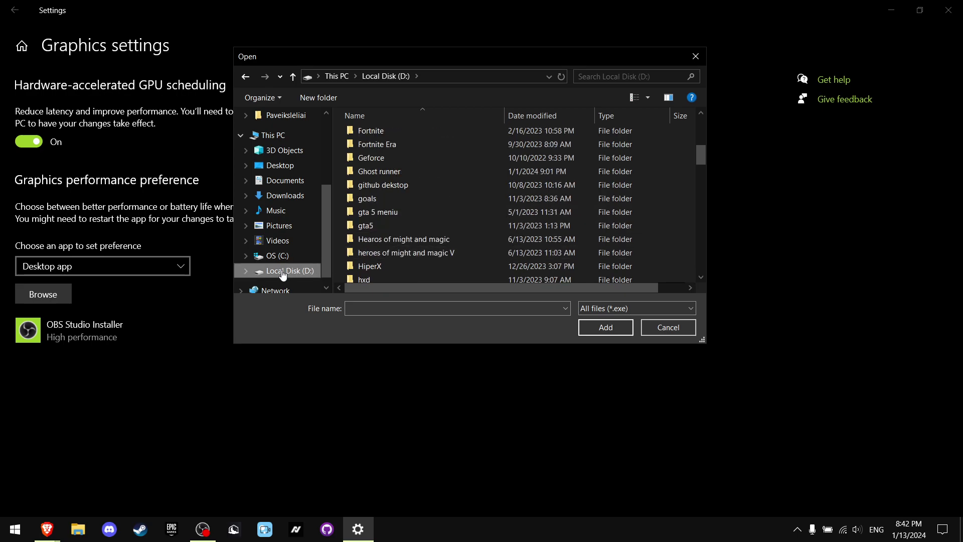
pyautogui.scroll(1, 418, 236)
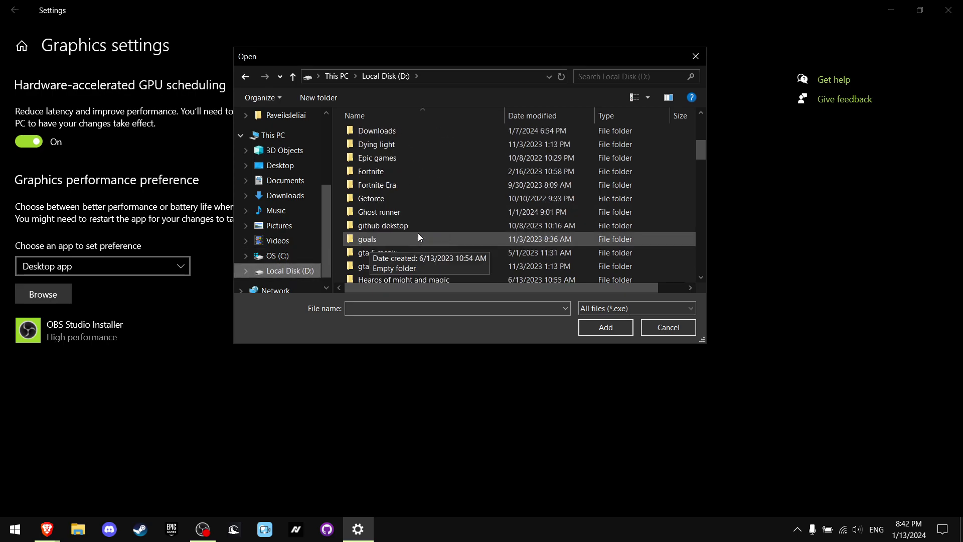
pyautogui.doubleClick(409, 173)
pyautogui.doubleClick(385, 131)
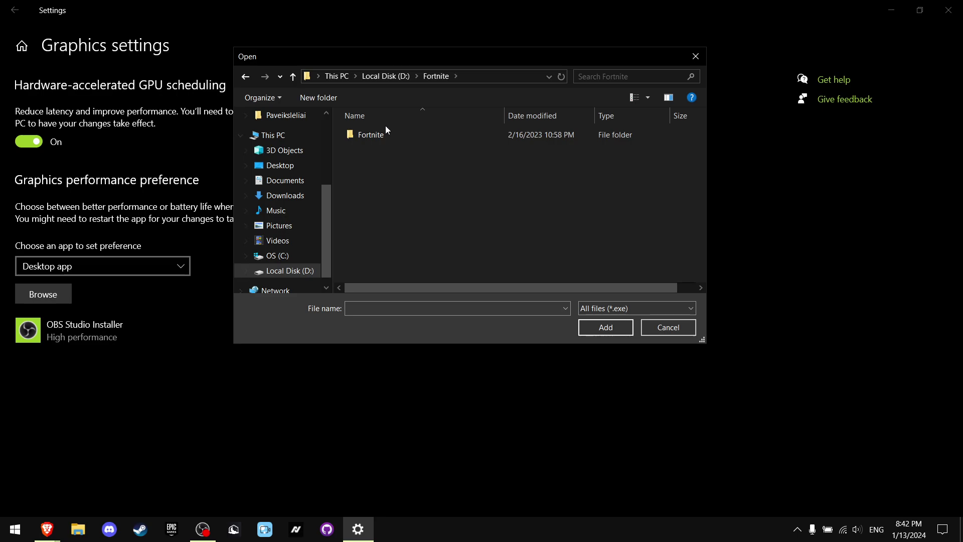
pyautogui.doubleClick(385, 131)
pyautogui.doubleClick(414, 176)
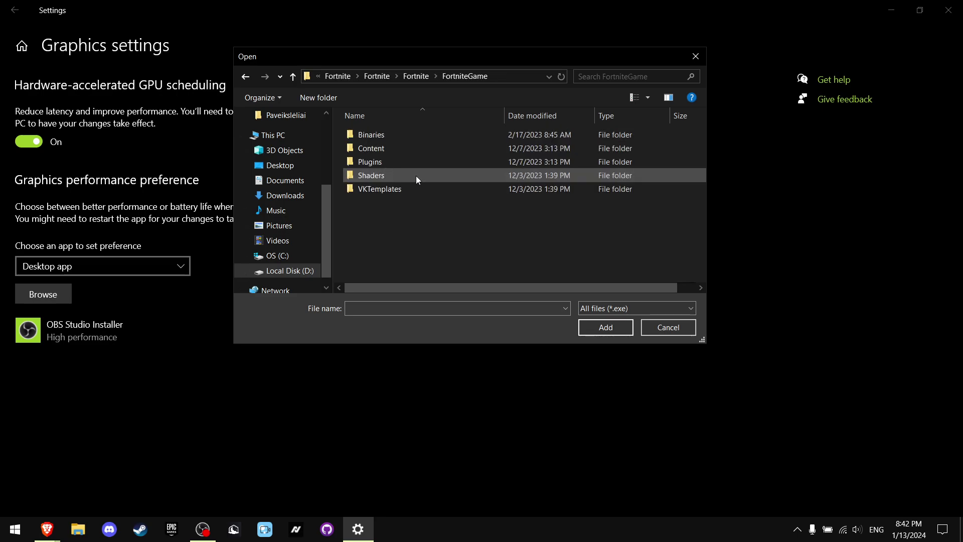
pyautogui.doubleClick(407, 137)
pyautogui.doubleClick(386, 151)
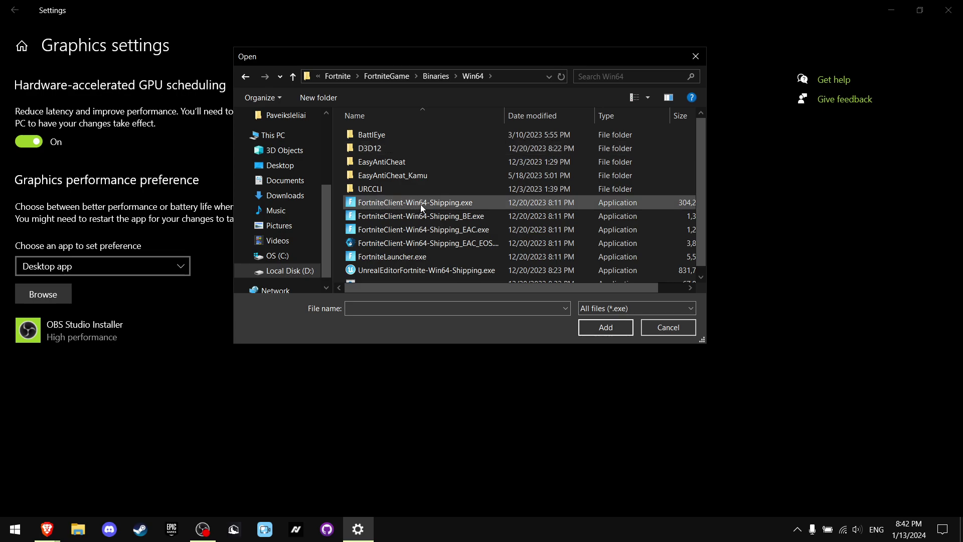
pyautogui.click(467, 203)
pyautogui.click(610, 329)
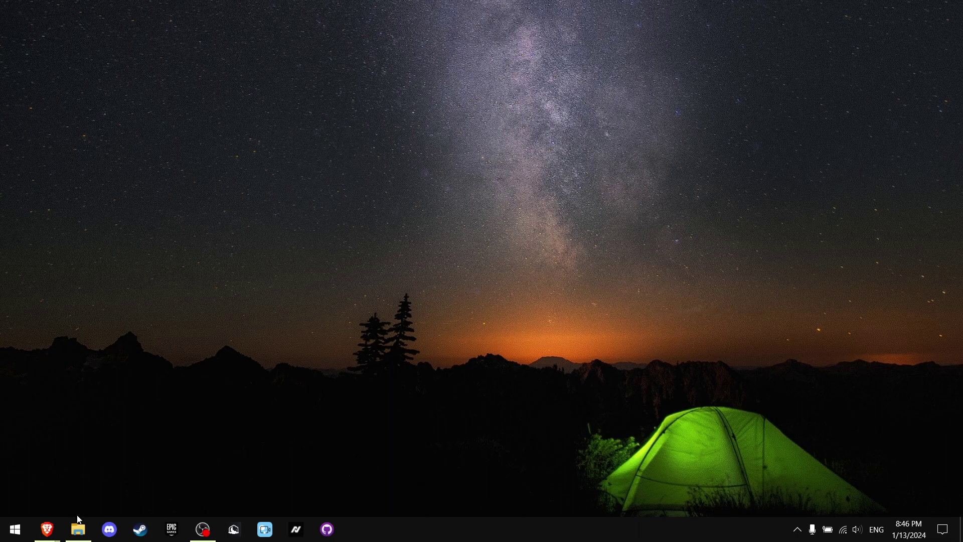
# Select the OS (C:) drive in This PC, then switch to the ccleaner Google results
pyautogui.click(79, 522)
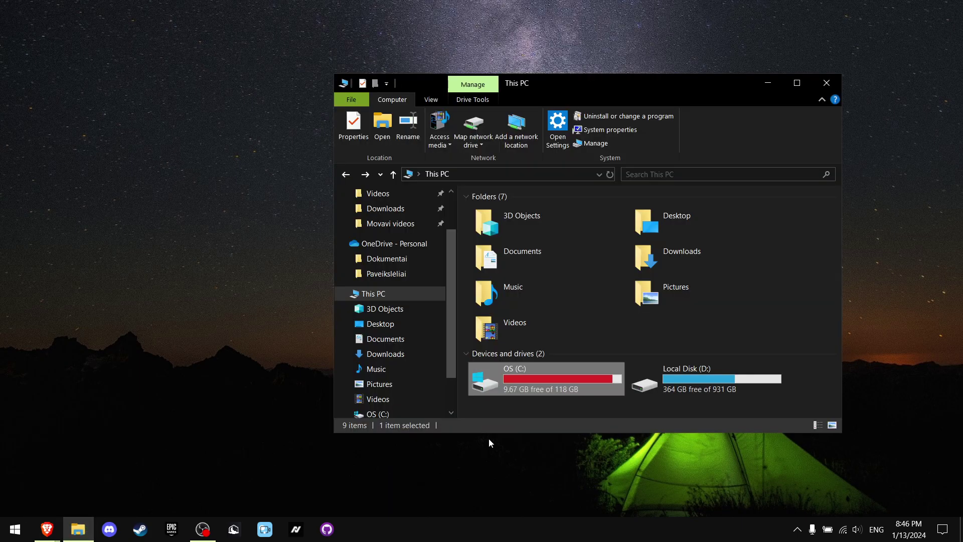
pyautogui.moveTo(505, 412); pyautogui.dragTo(612, 354)
pyautogui.hotkey('alt', 'Tab')
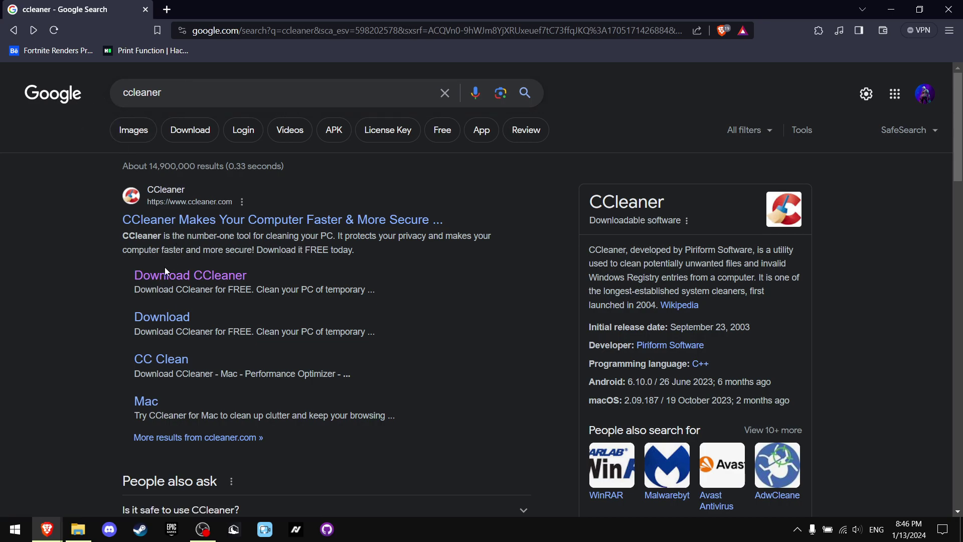
# Download the free CCleaner installer ccsetup619.exe from its website into D:\ccleaner
pyautogui.click(209, 278)
pyautogui.moveTo(400, 75)
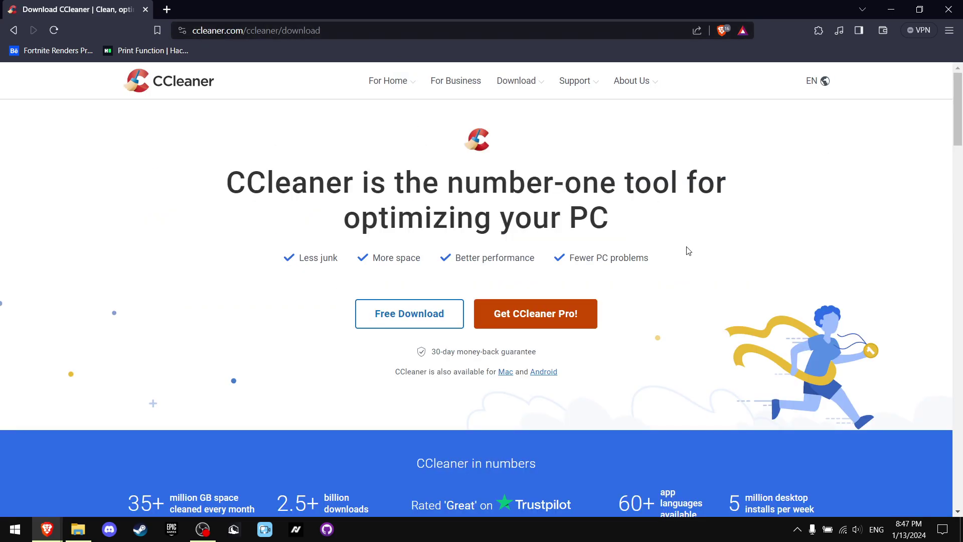
pyautogui.click(418, 324)
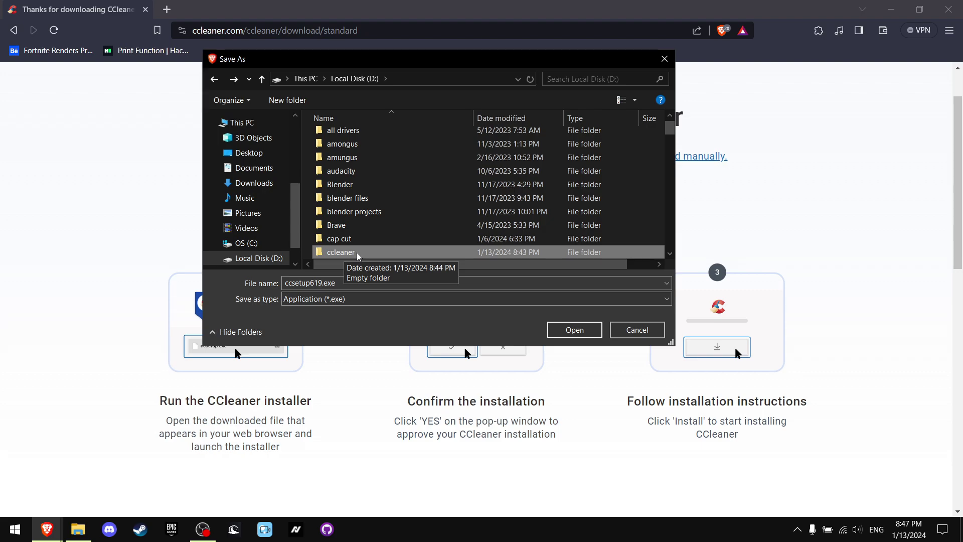
pyautogui.doubleClick(344, 253)
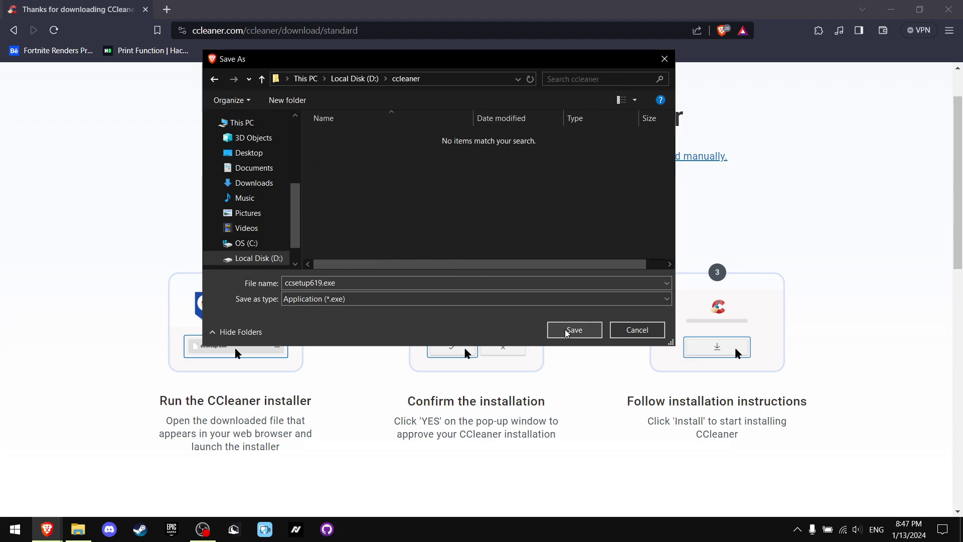
pyautogui.click(570, 332)
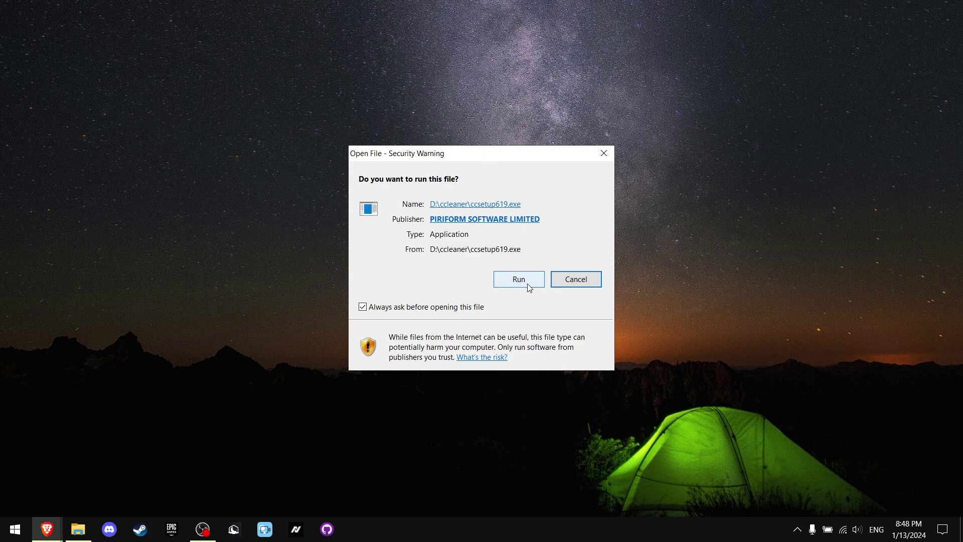
# Run ccsetup619.exe, install and launch CCleaner, and decline the Google Chrome offer
pyautogui.click(519, 281)
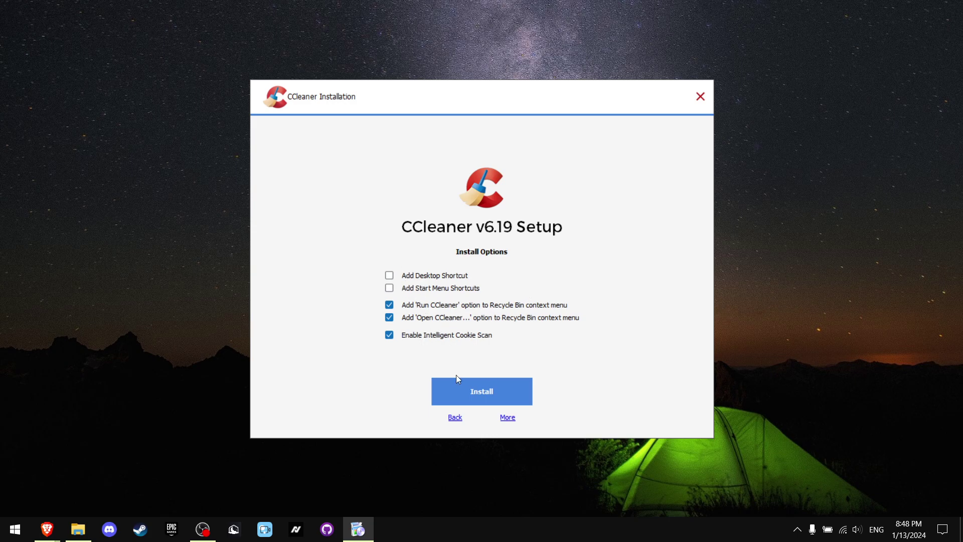
pyautogui.click(490, 399)
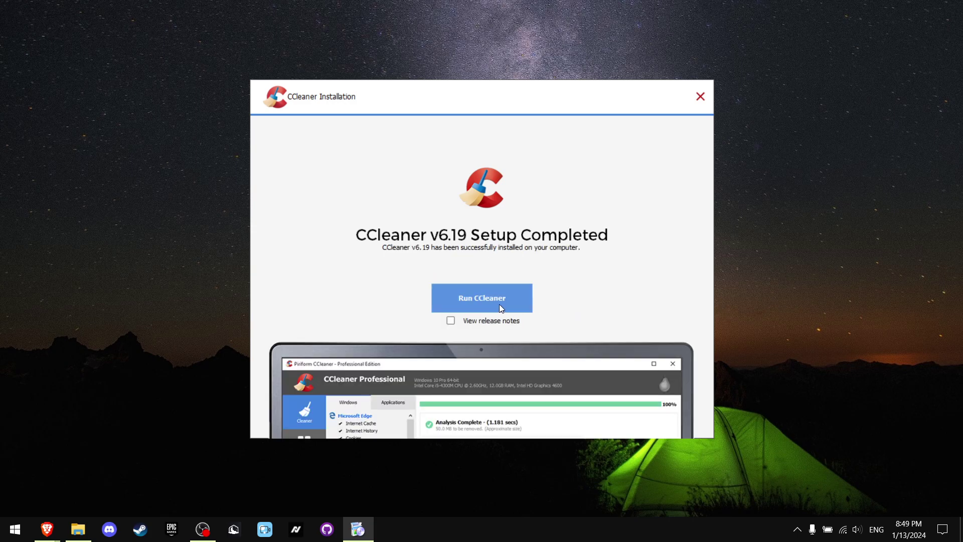
pyautogui.click(499, 306)
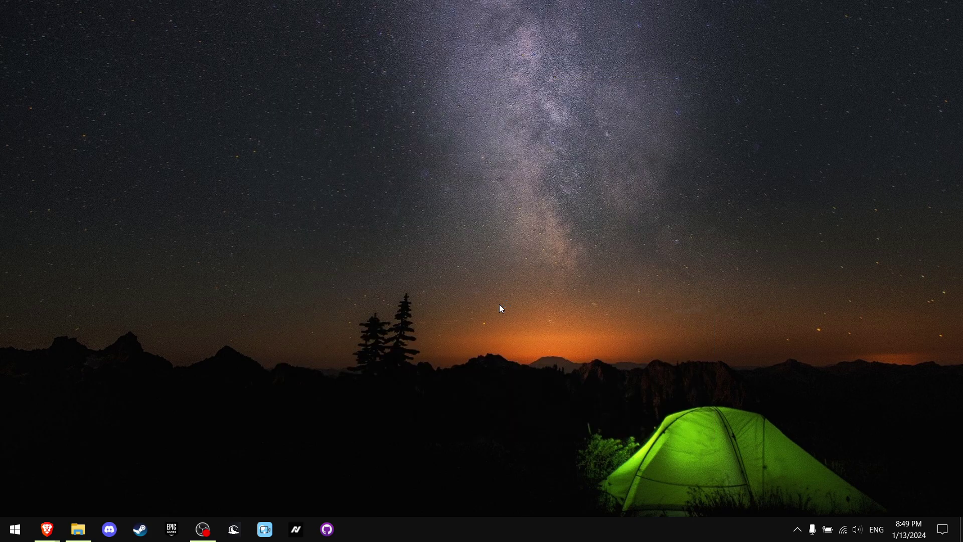
pyautogui.click(470, 376)
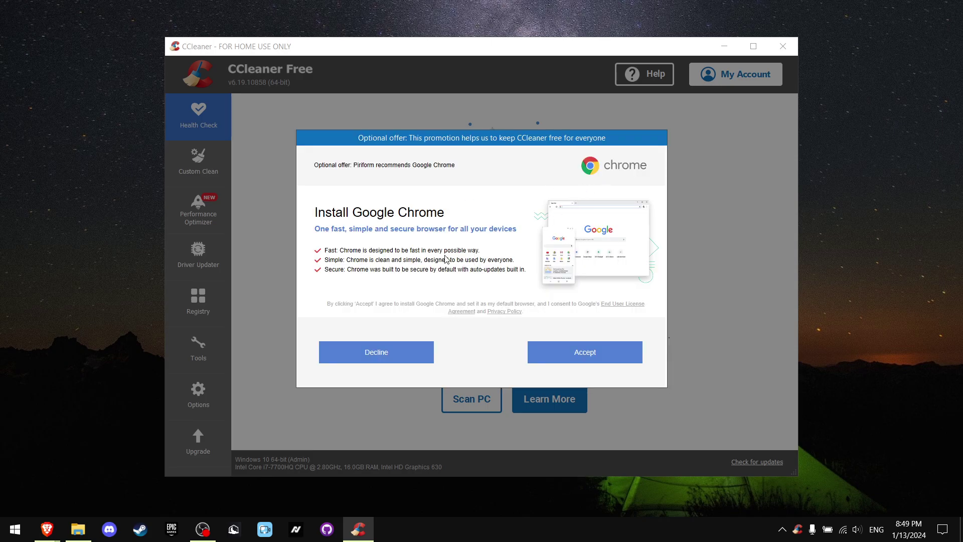
pyautogui.click(391, 353)
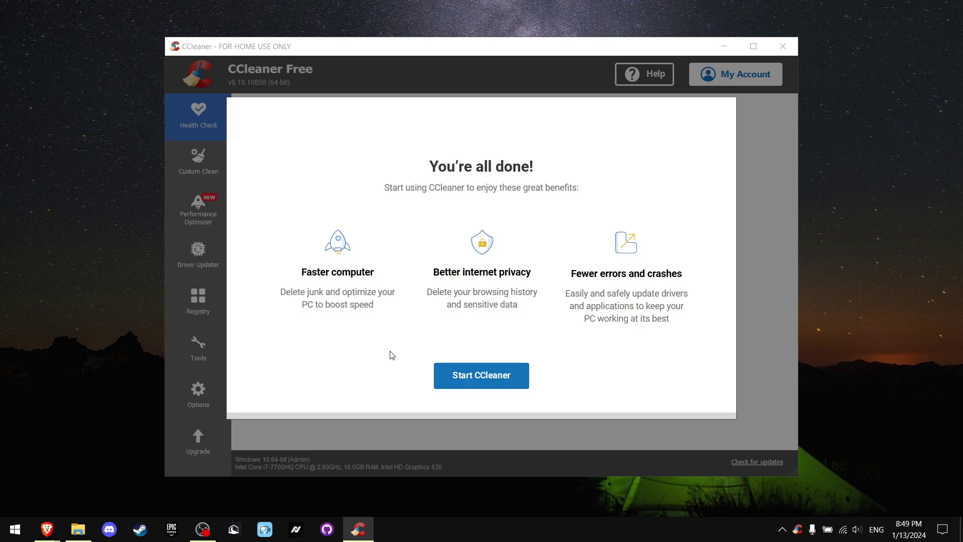
pyautogui.click(503, 384)
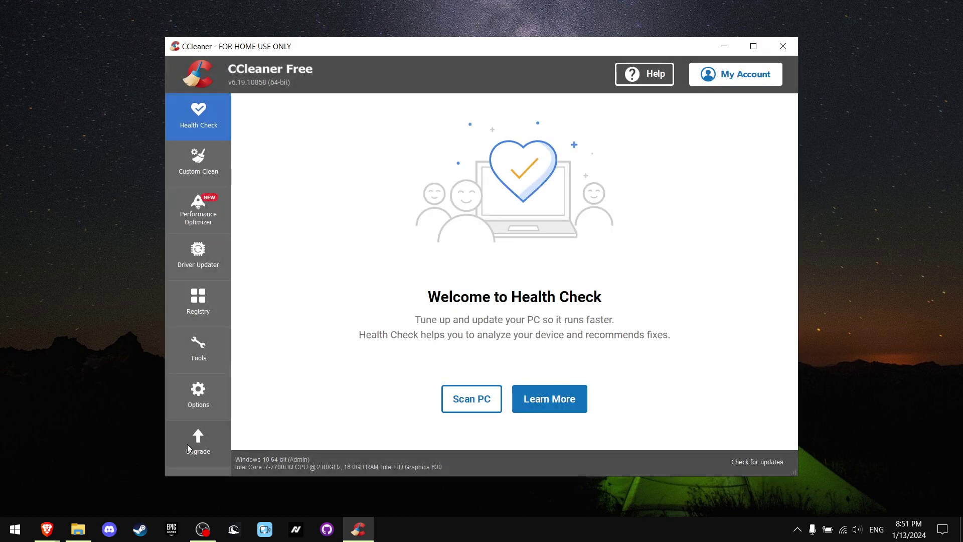
pyautogui.click(187, 444)
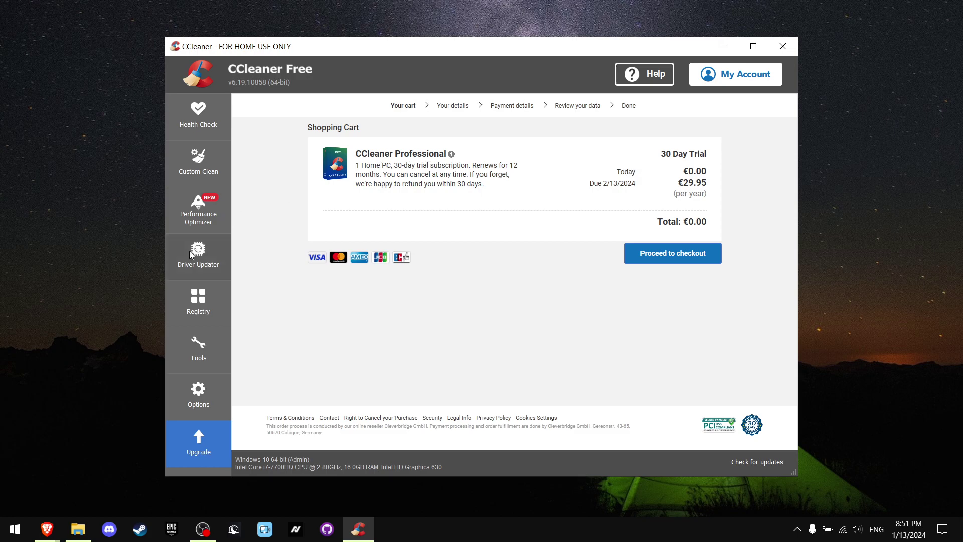
pyautogui.click(215, 272)
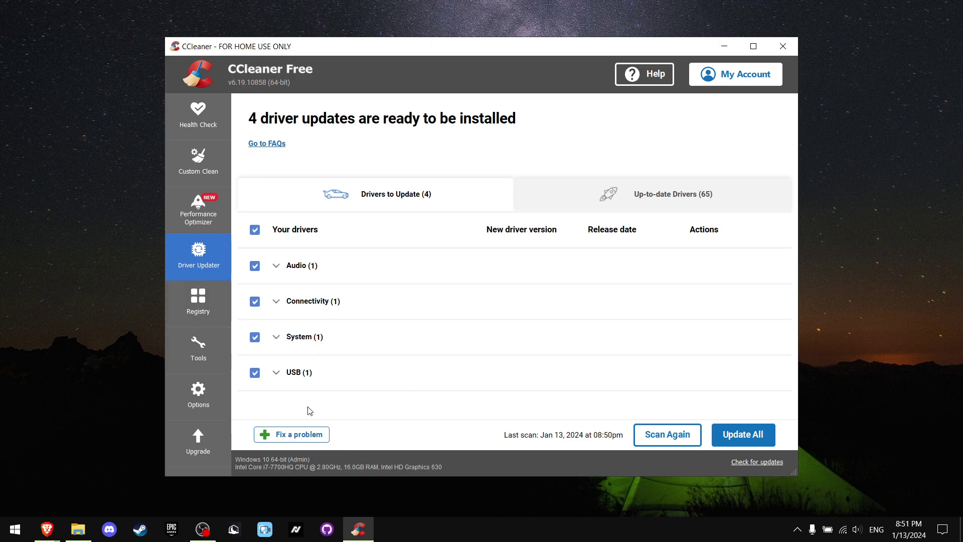
pyautogui.click(199, 441)
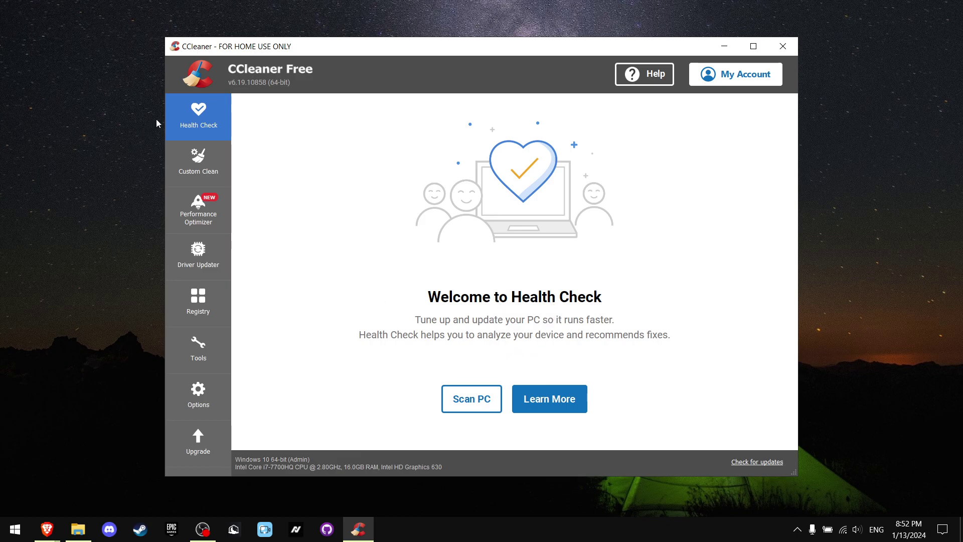
# Apply the Health Check fixes, then run Custom Clean twice, removing 18.0 MB of junk
pyautogui.click(471, 410)
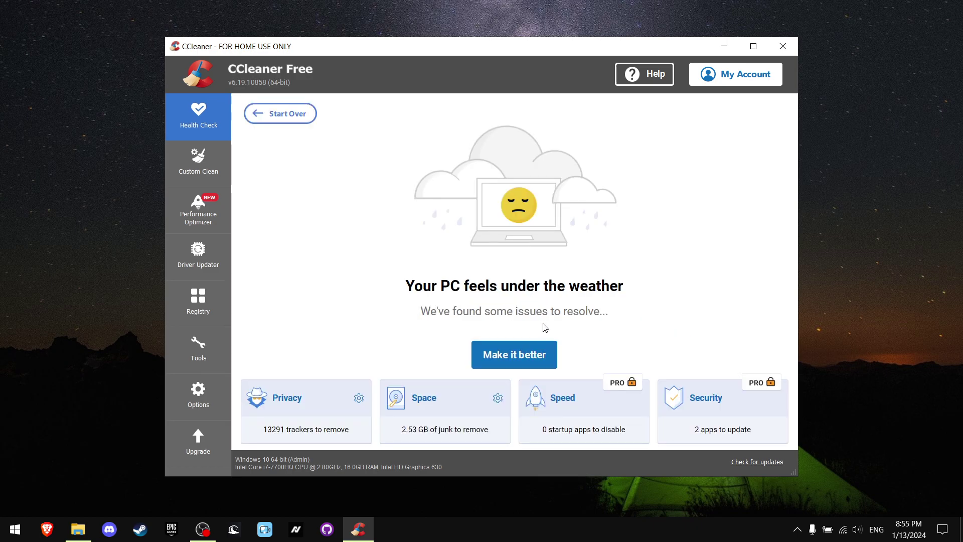
pyautogui.click(519, 365)
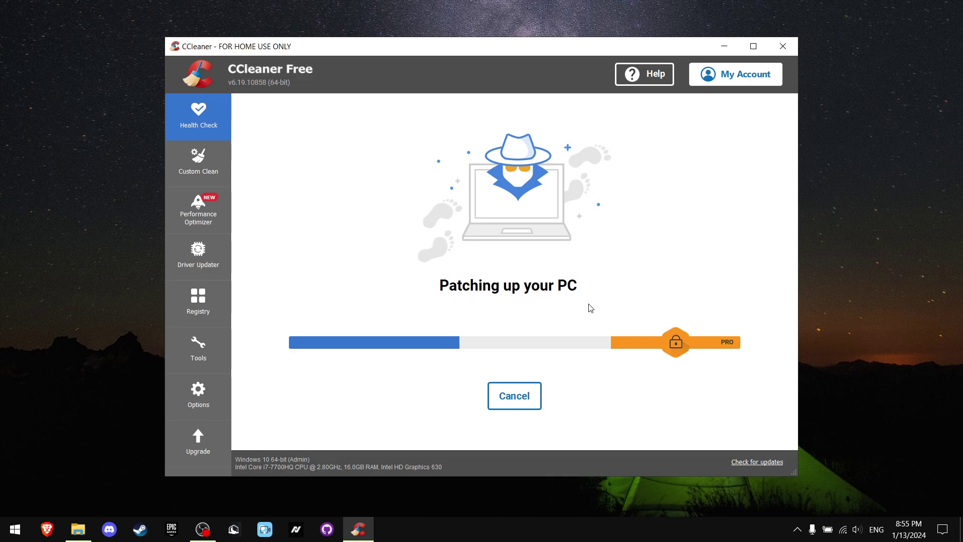
pyautogui.click(217, 173)
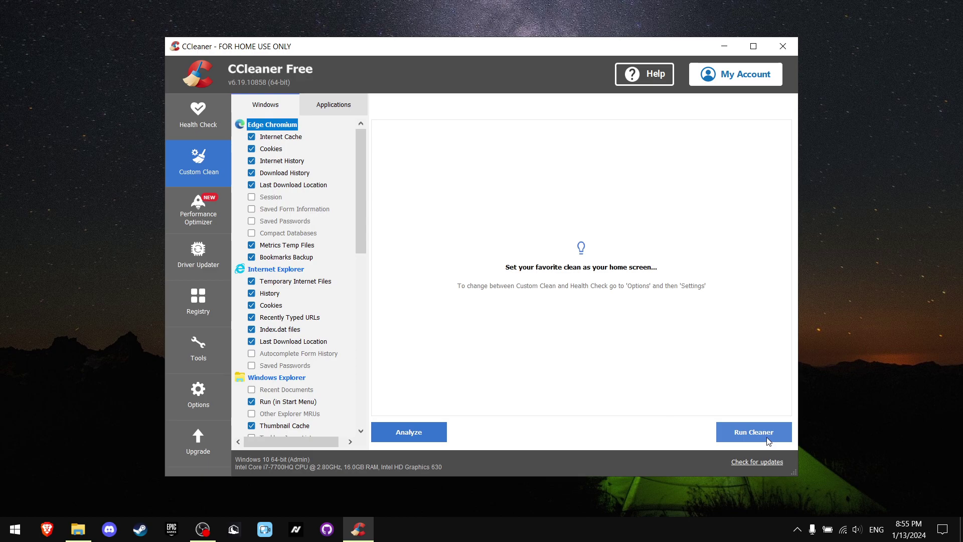
pyautogui.click(769, 442)
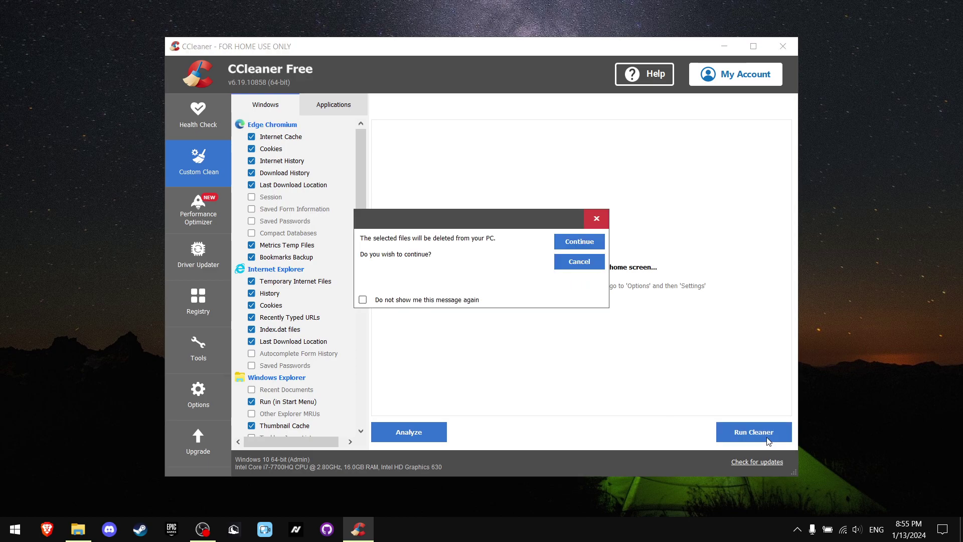
pyautogui.click(580, 241)
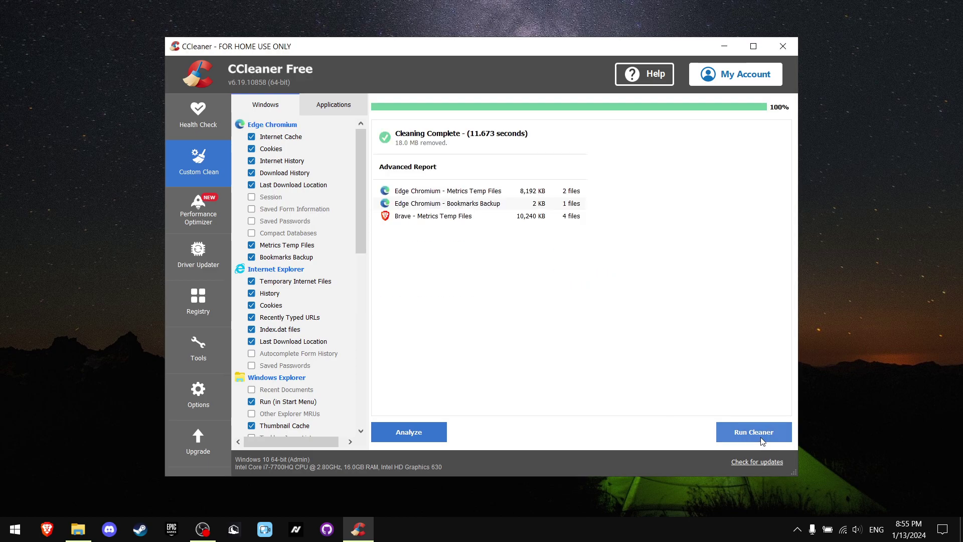
pyautogui.click(763, 441)
pyautogui.click(583, 244)
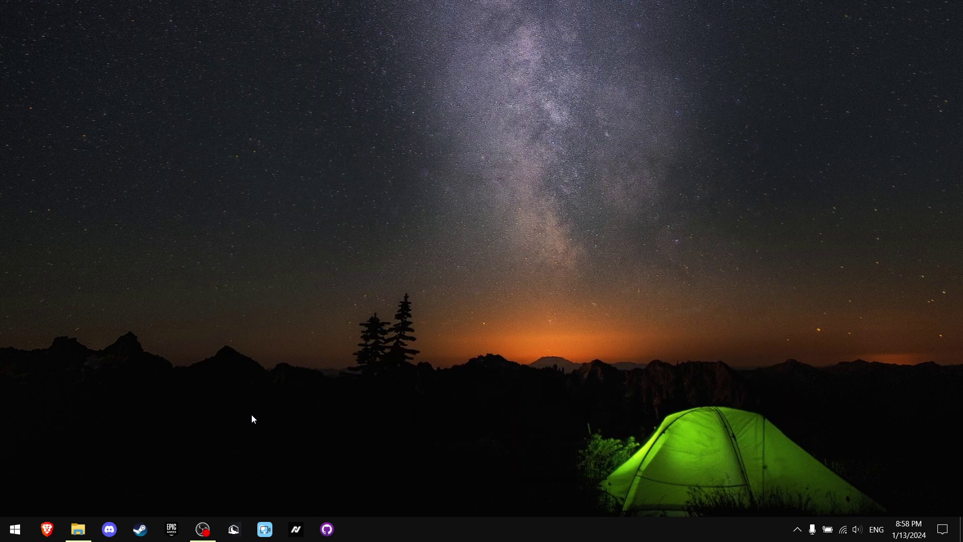
# Find CCleaner in Apps & features by searching 'cc', uninstall it, then minimize This PC
pyautogui.press('super+s')
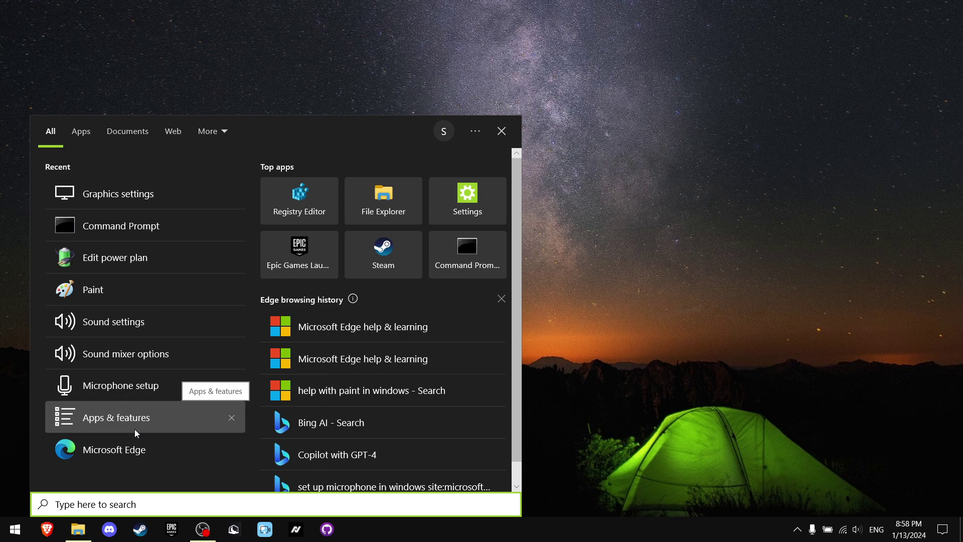
pyautogui.click(161, 422)
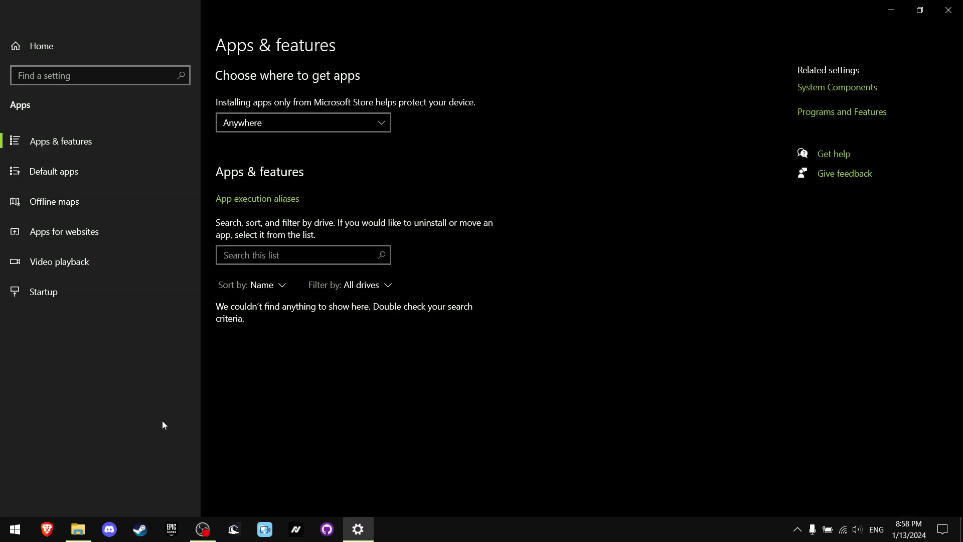
pyautogui.click(297, 260)
pyautogui.write('cc')
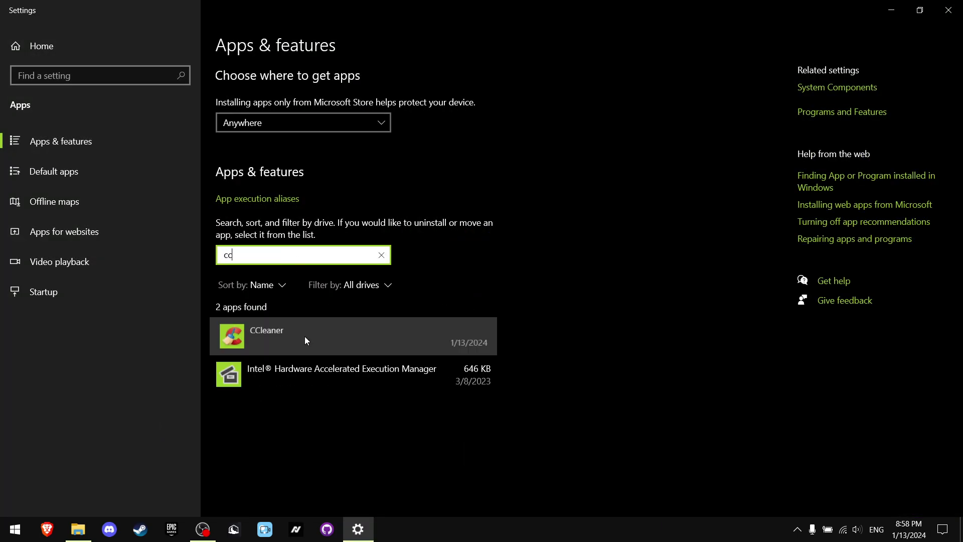
pyautogui.click(305, 336)
pyautogui.click(473, 381)
pyautogui.click(516, 362)
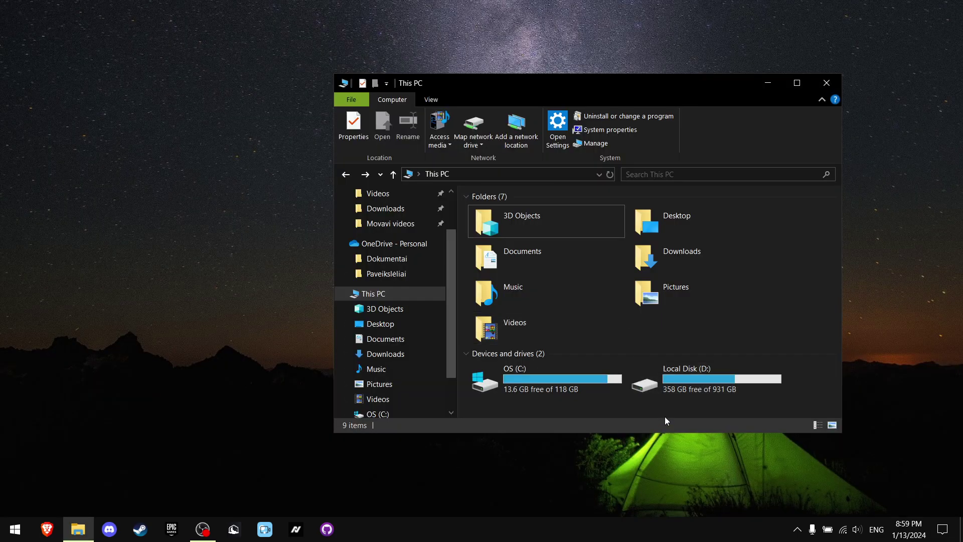
pyautogui.click(779, 85)
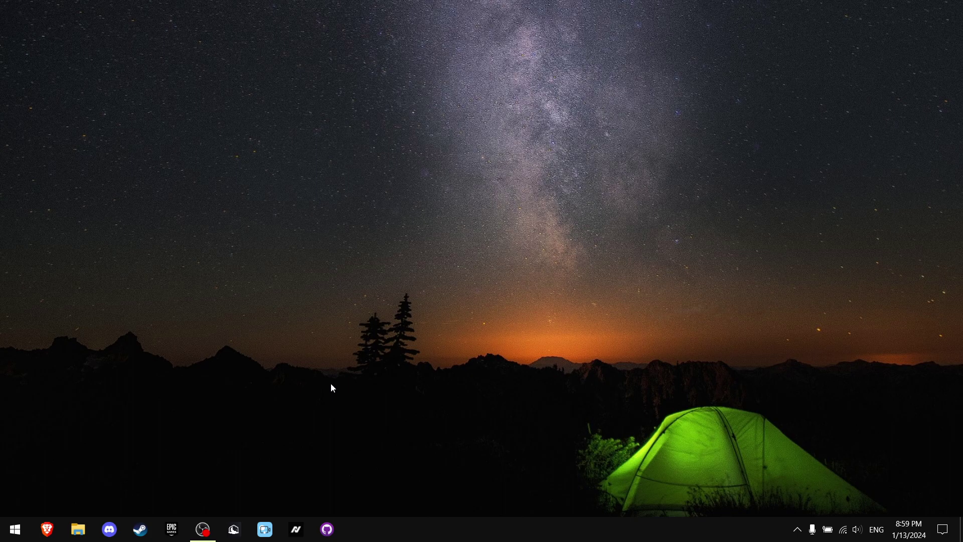
# Open the %temp% folder and delete all its contents, skipping the two in-use files
pyautogui.press('super+s')
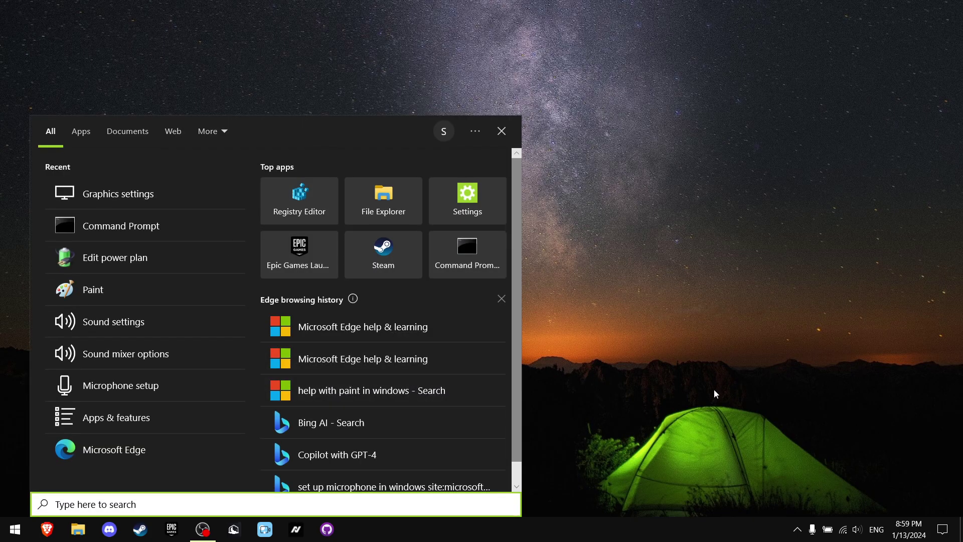
pyautogui.write('%')
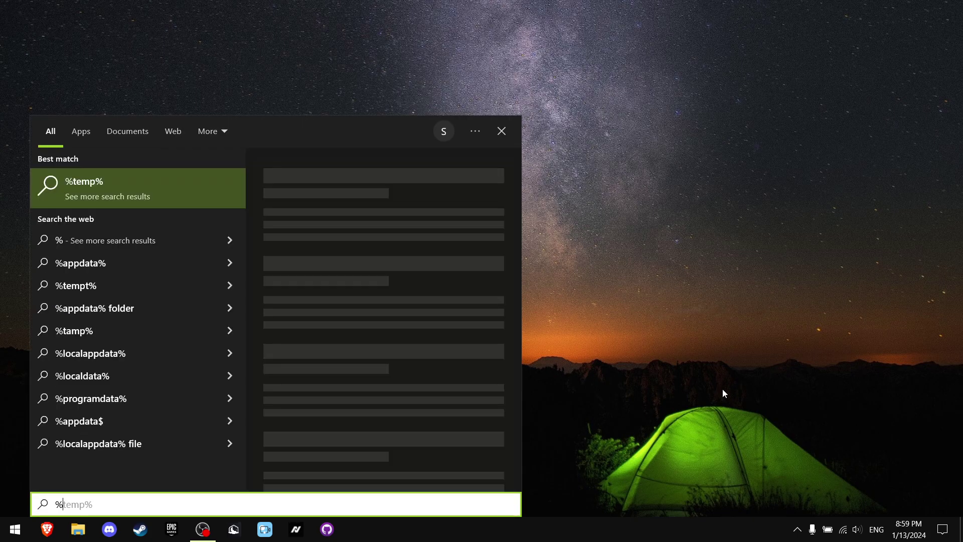
pyautogui.write('te')
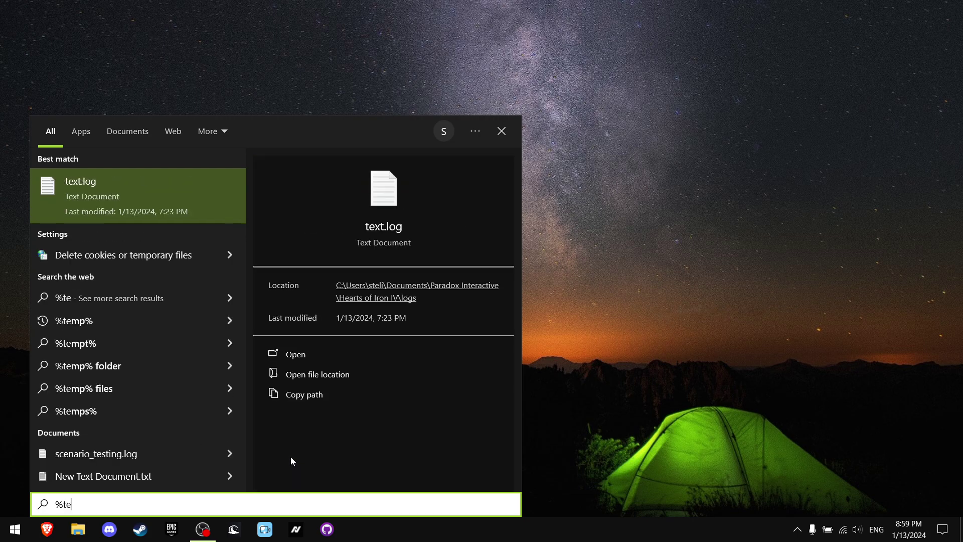
pyautogui.write('mp%')
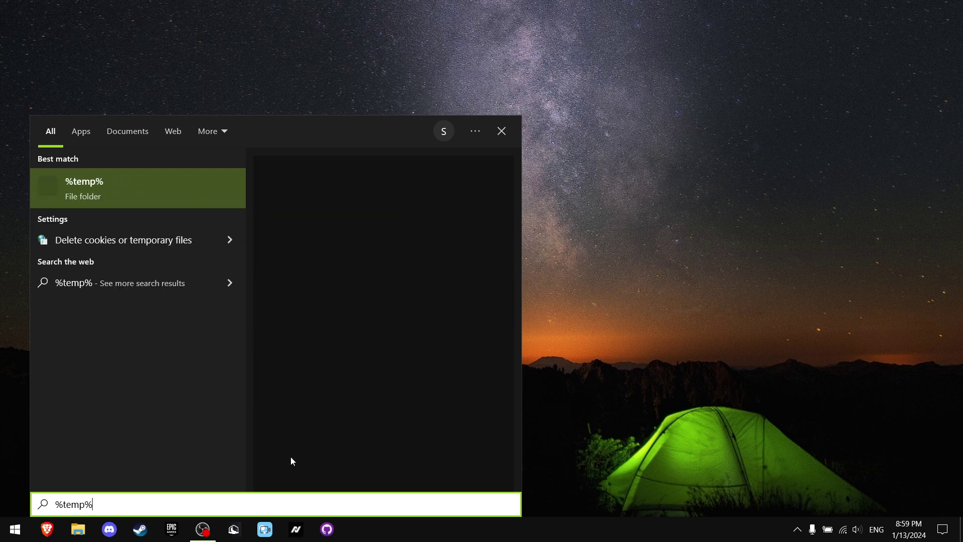
pyautogui.press('Return')
pyautogui.hotkey('ctrl', 'a')
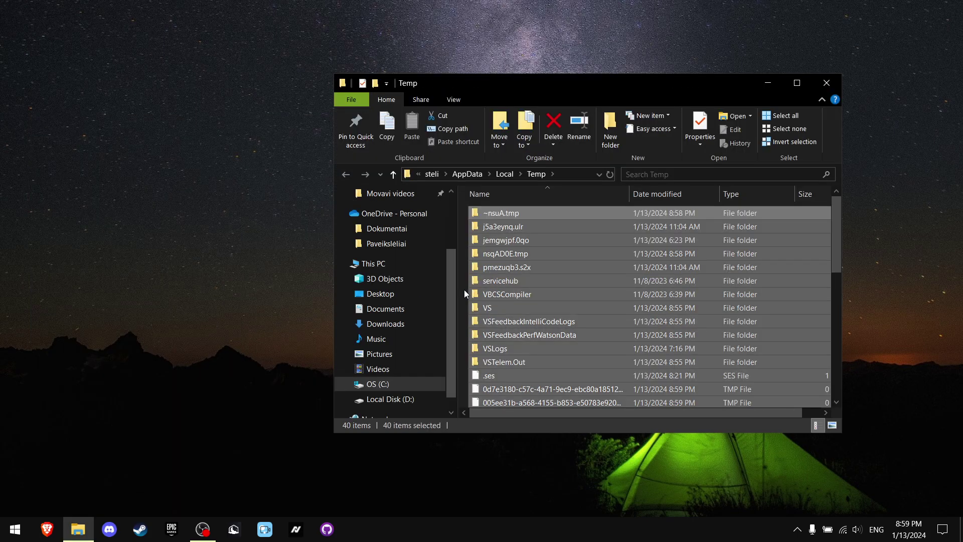
pyautogui.press('Delete')
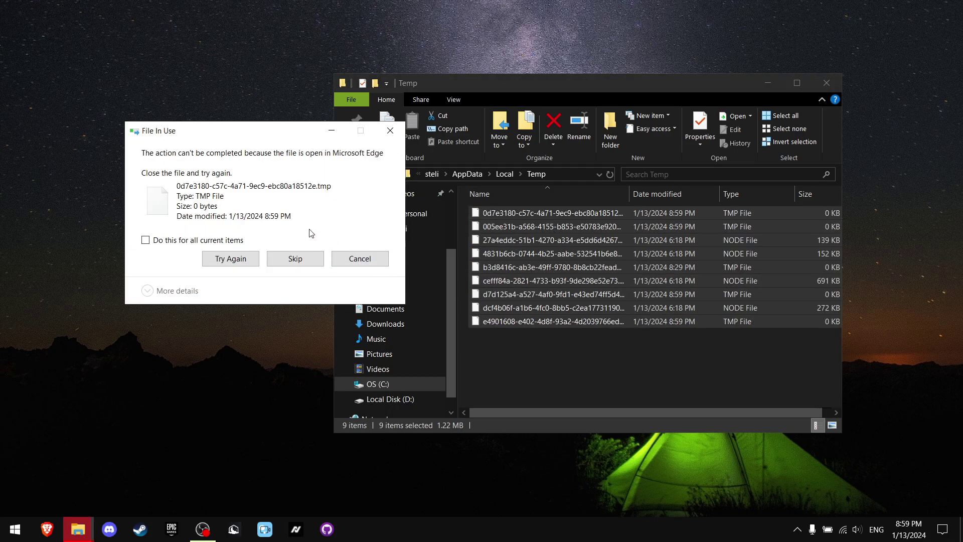
pyautogui.click(297, 258)
pyautogui.click(297, 257)
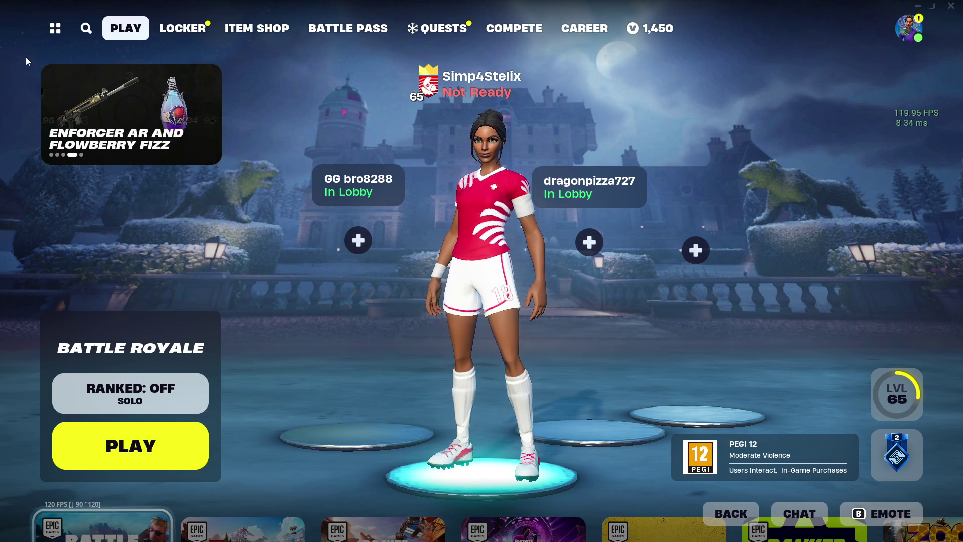
# Enter and submit a creator code in the Item Shop's Support a Creator dialog
pyautogui.click(257, 28)
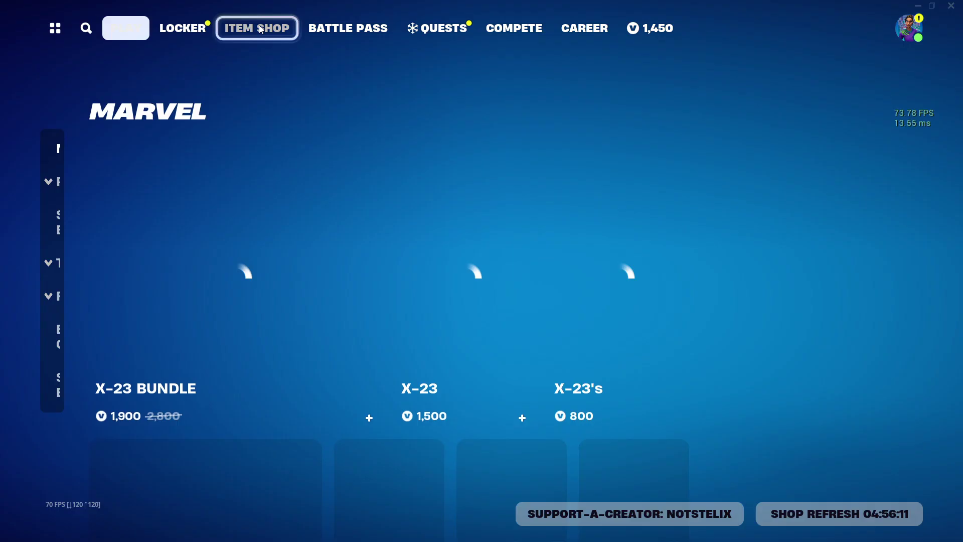
pyautogui.click(637, 510)
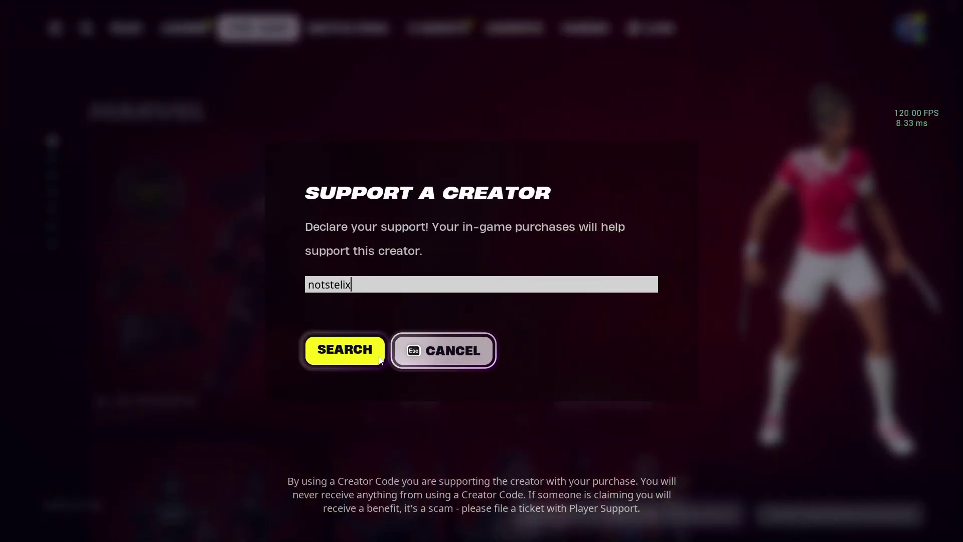
pyautogui.click(377, 359)
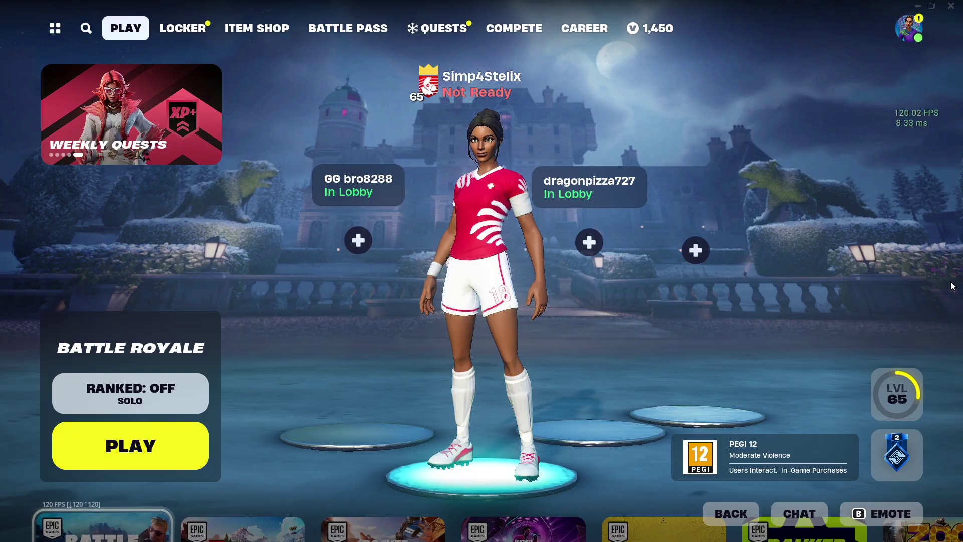